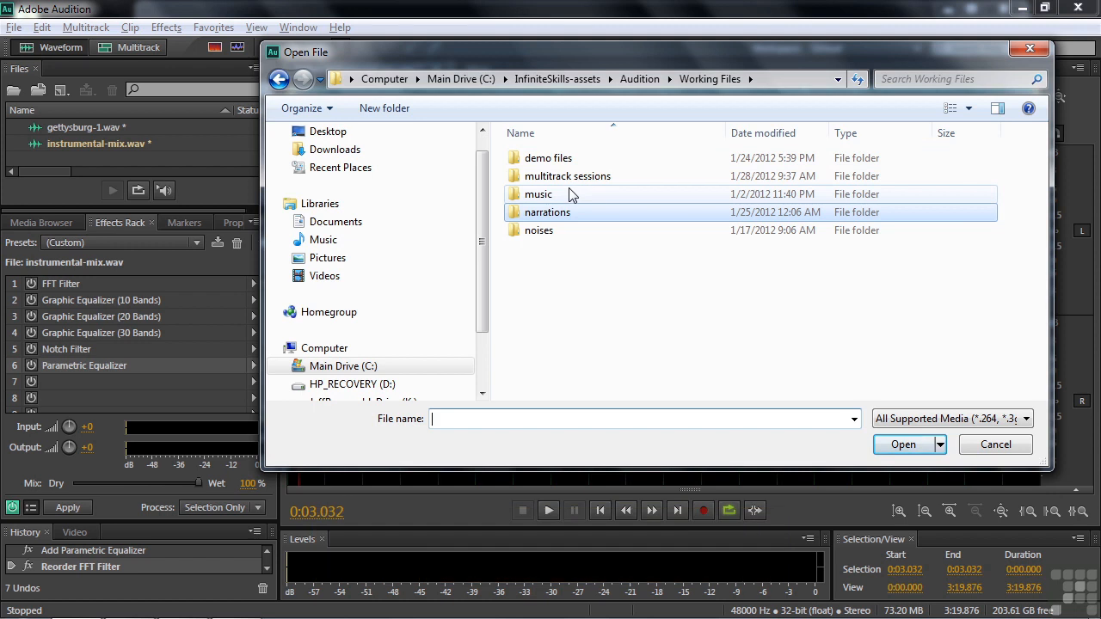
Browse the music folder's Just Too Hard to Find subfolder for its audio files, and cancel without opening any.
double_click(559, 195)
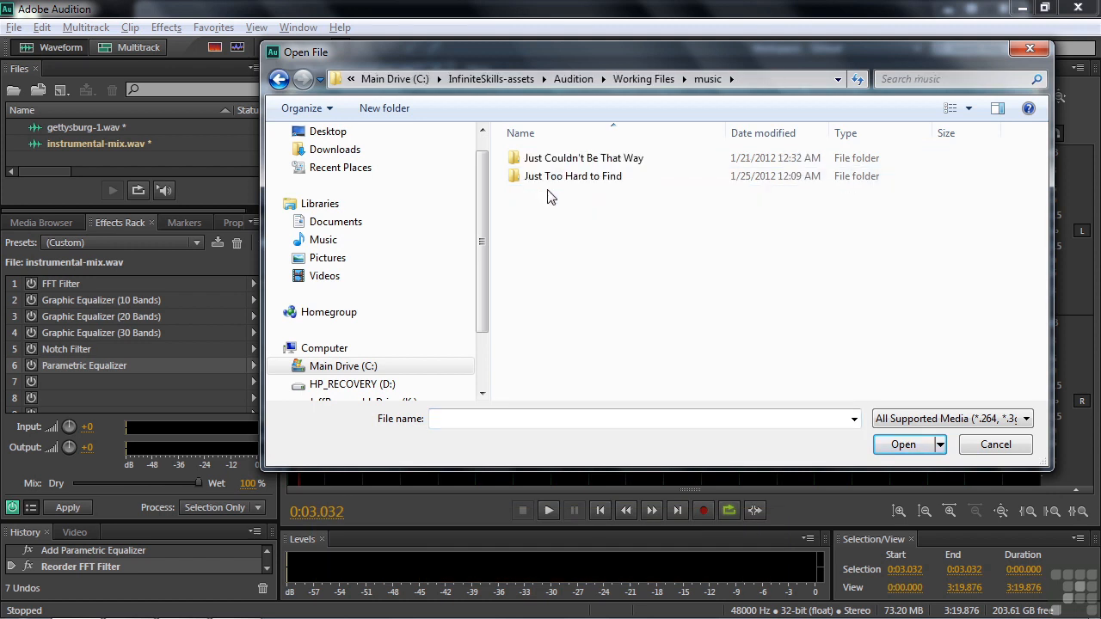
double_click(545, 177)
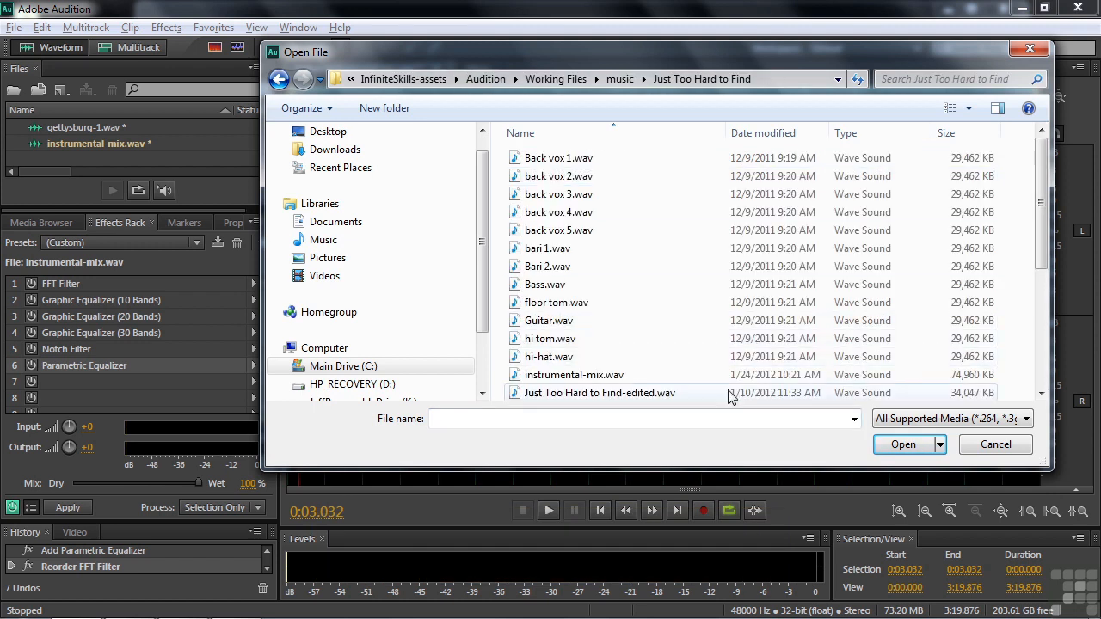
click(1007, 451)
Check which Filter and EQ effects are available, leaving without adding one.
click(167, 28)
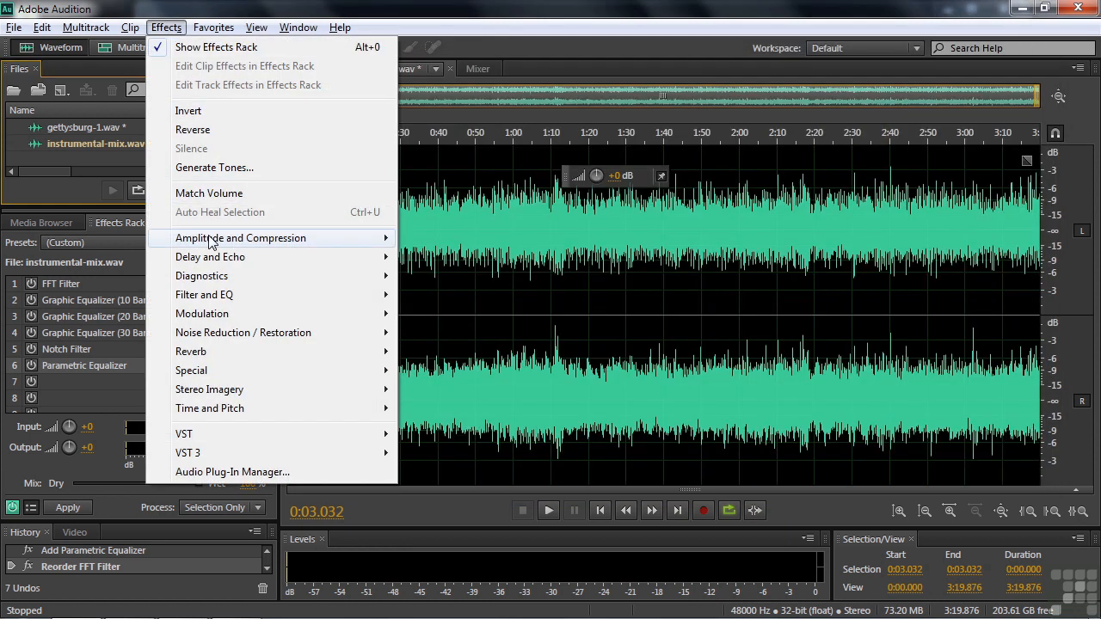
mouse_move(210, 242)
mouse_move(213, 262)
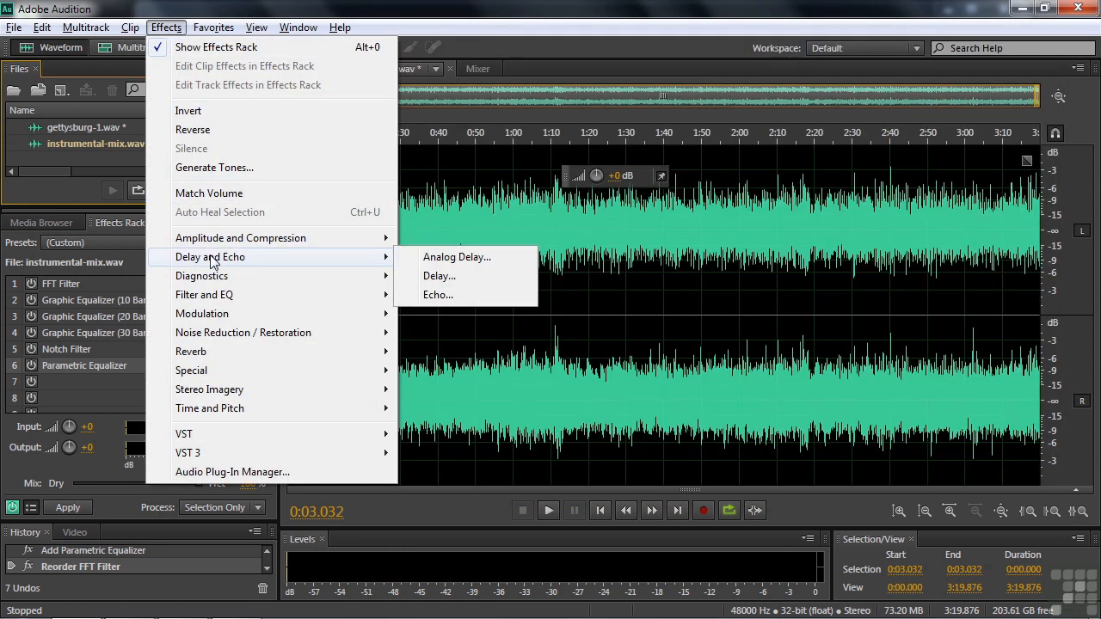
mouse_move(219, 280)
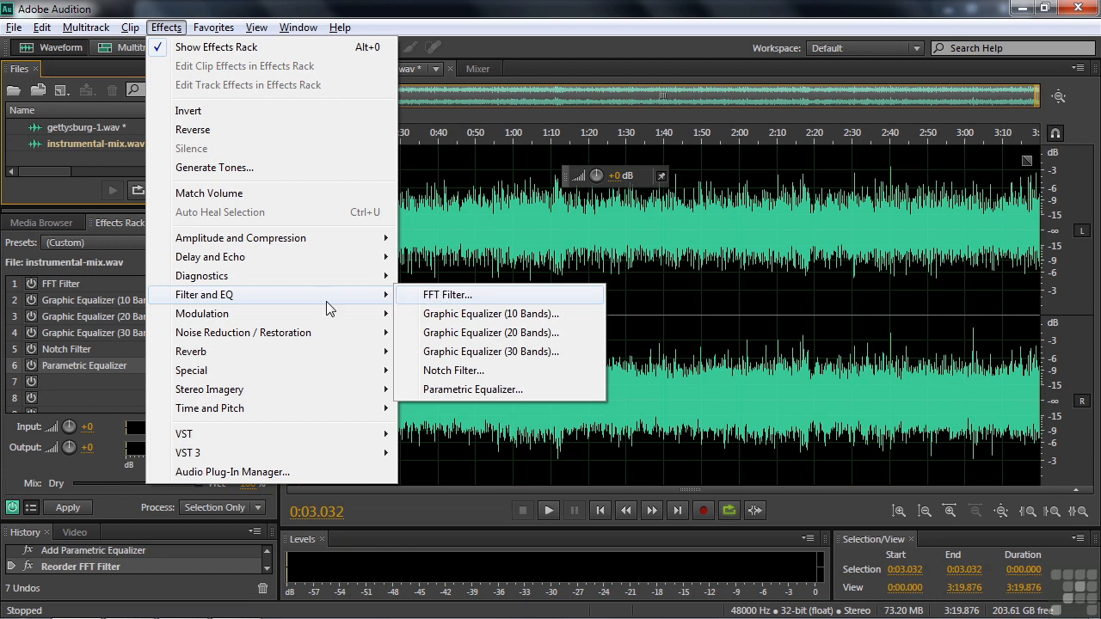
click(127, 260)
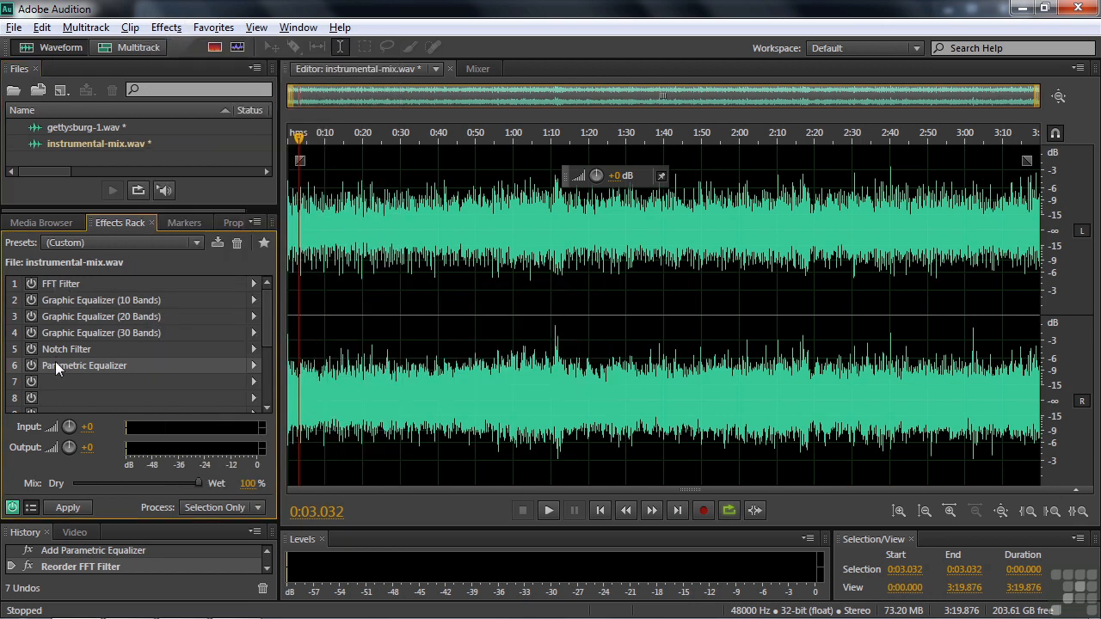
Switch on the 10-band Graphic Equalizer and, during playback, raise 63, 125, 250, 8k and >16k Hz to about 6.9, 7.2, 7.6, 6.5 and 8.3 dB.
double_click(56, 300)
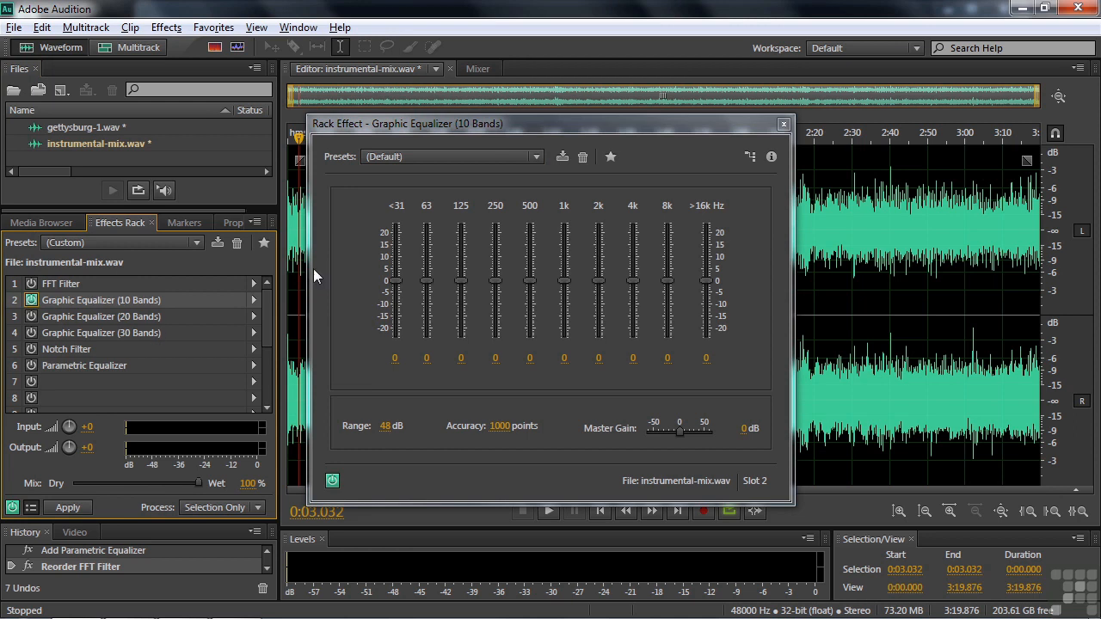
drag(538, 125, 596, 97)
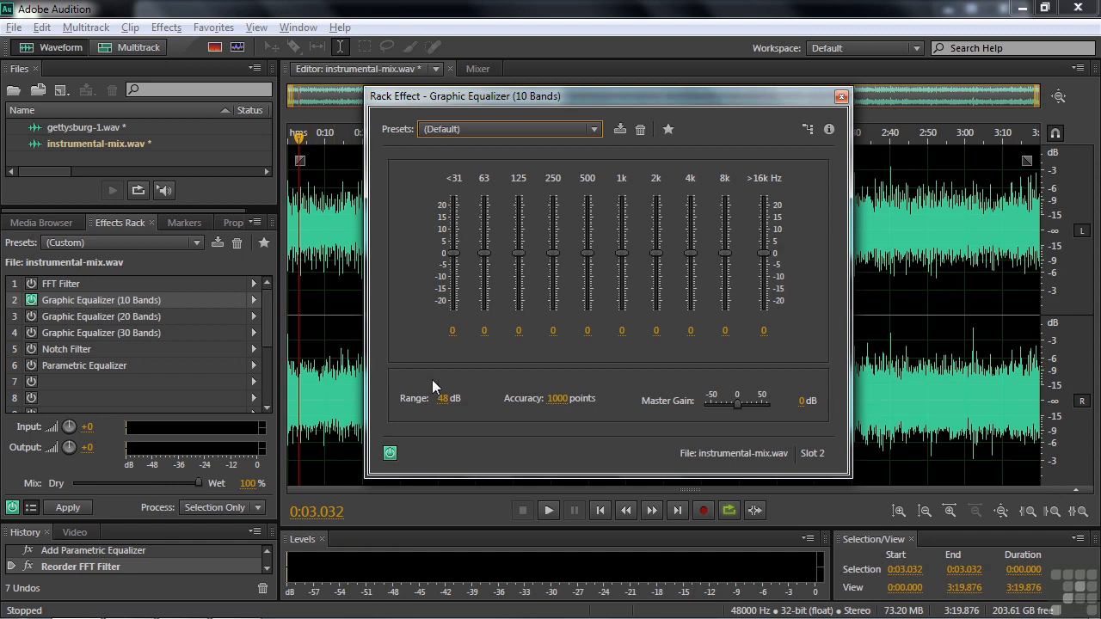
key(space)
drag(517, 253, 556, 238)
drag(724, 252, 764, 233)
key(space)
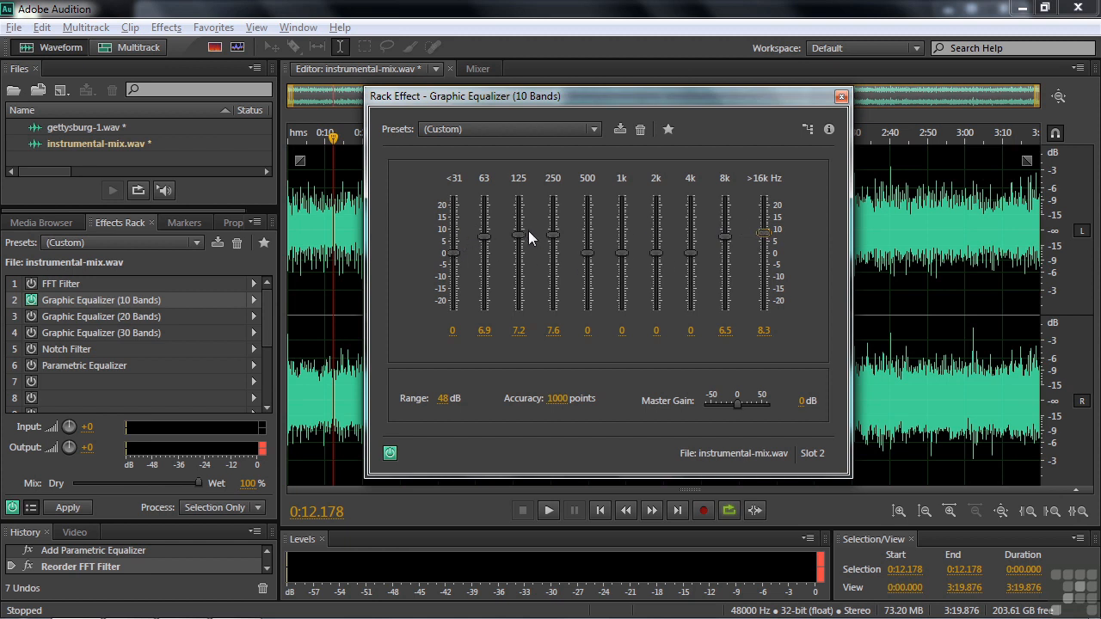
Open gettysburg-1.wav and load the Vocal Presence - Boost preset in its 10-band Graphic Equalizer.
double_click(74, 125)
double_click(86, 301)
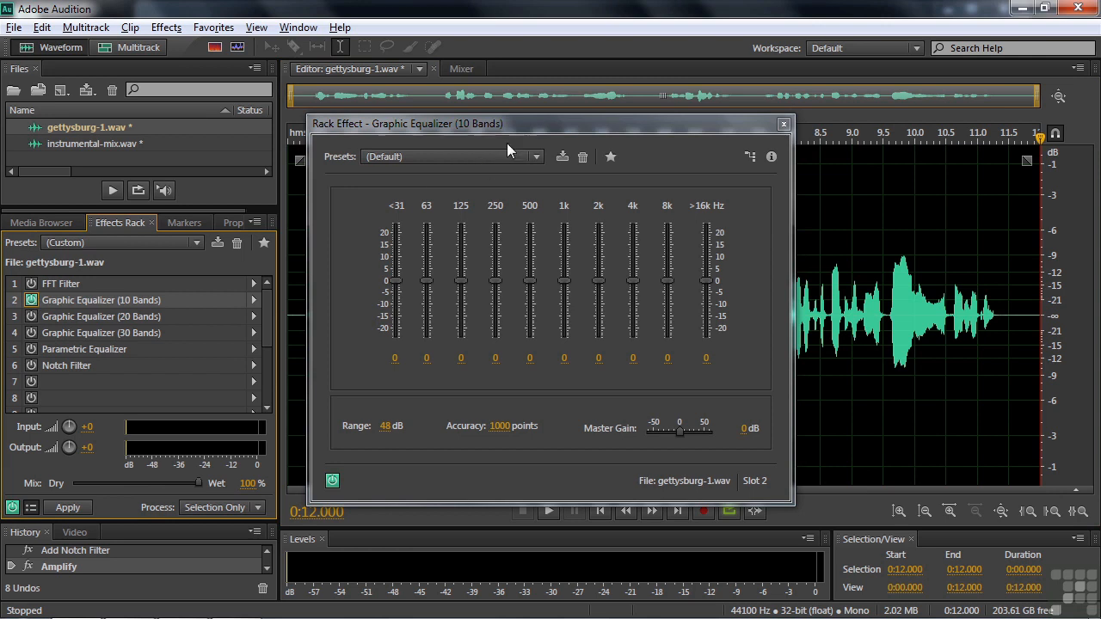
click(536, 156)
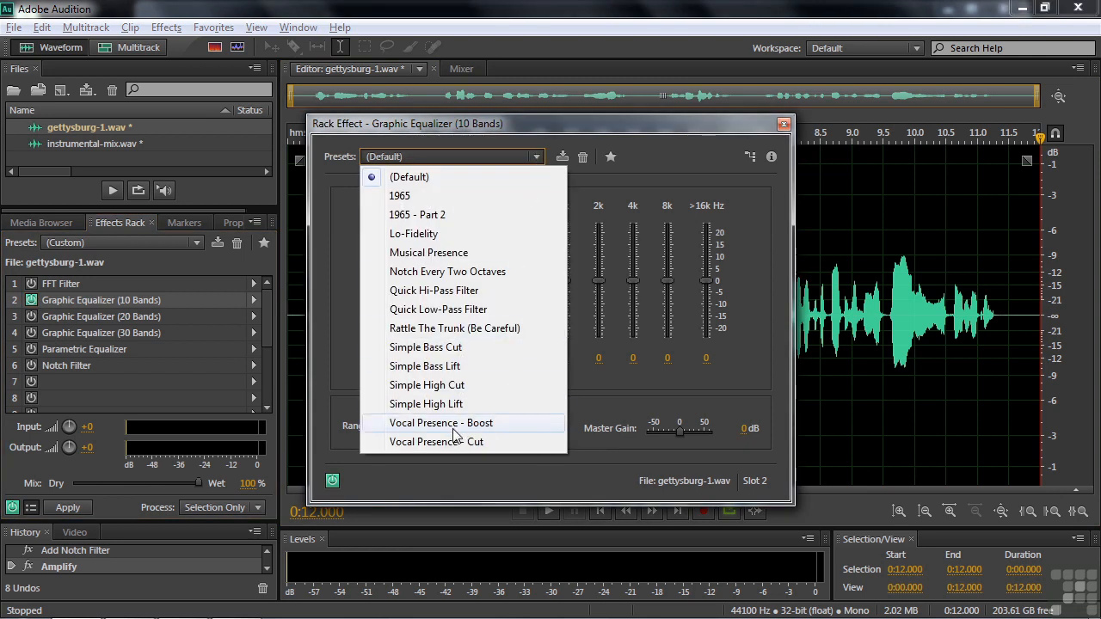
click(436, 425)
drag(597, 284, 597, 266)
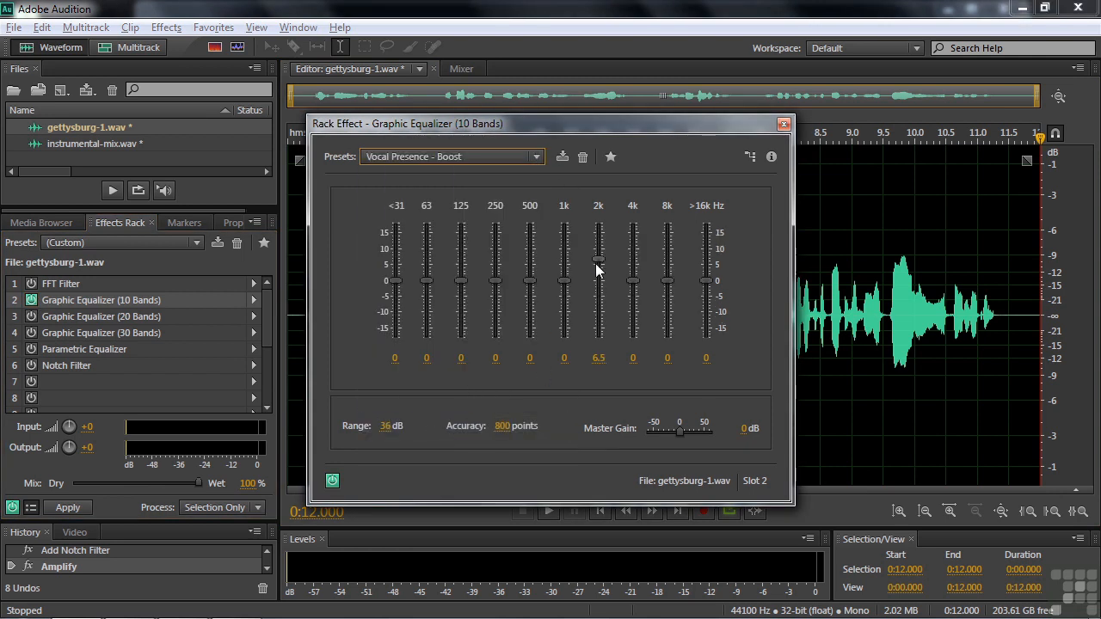
Try the Vocal Presence - Cut preset and return to Vocal Presence - Boost.
click(540, 162)
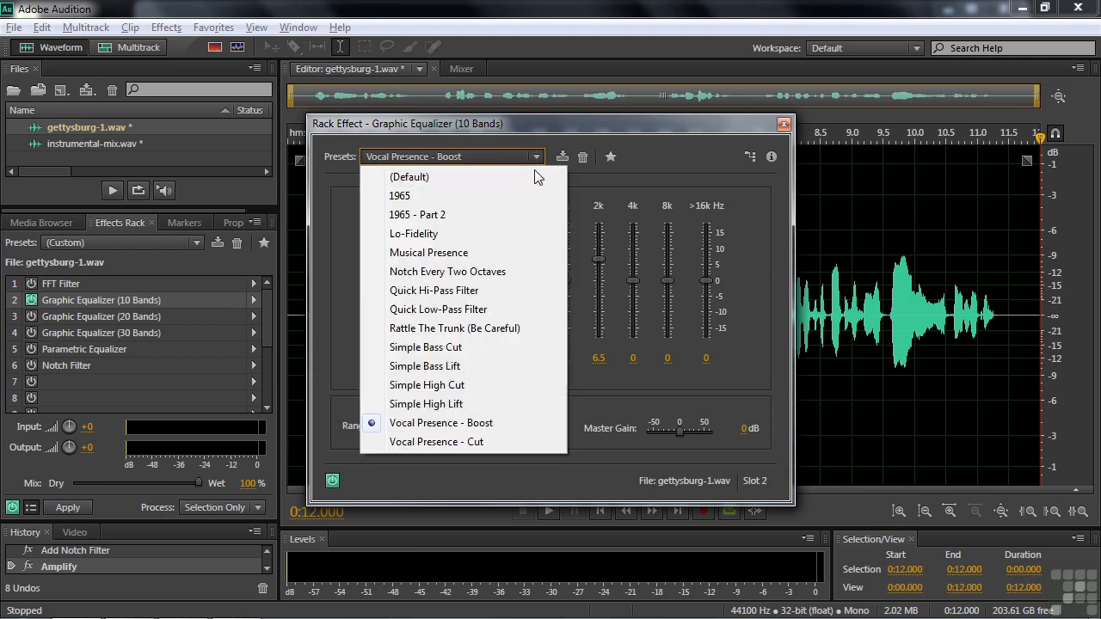
click(433, 442)
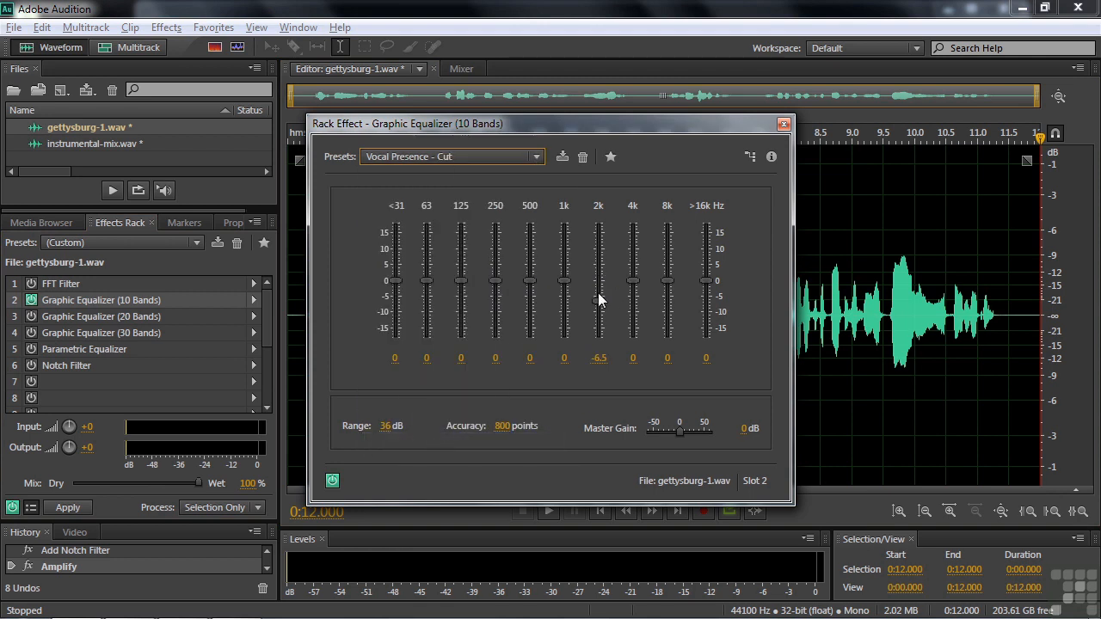
click(537, 158)
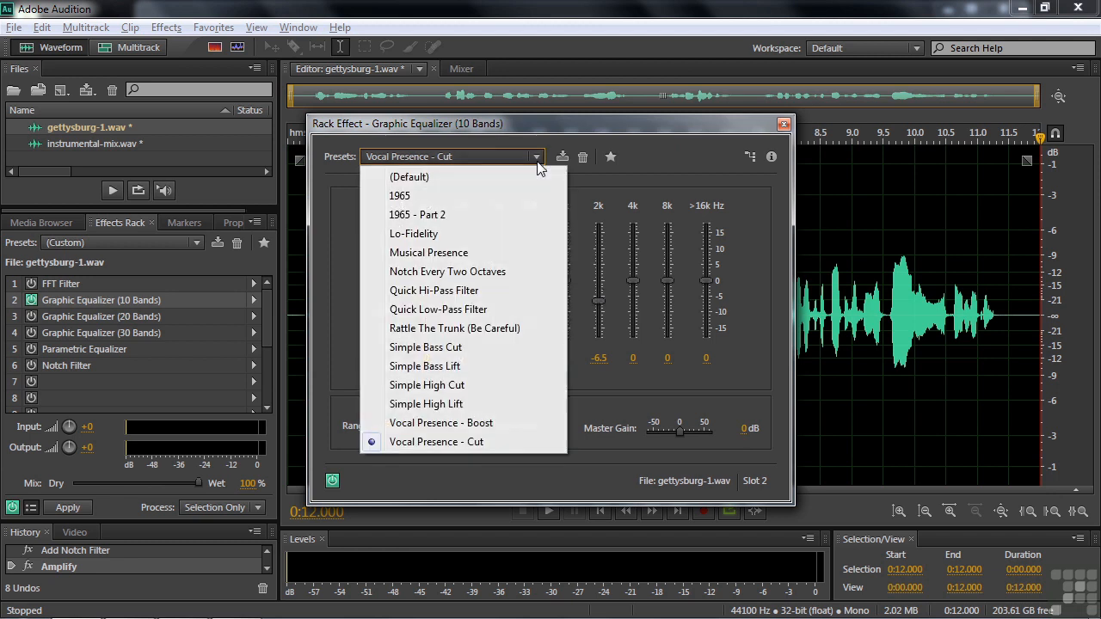
click(450, 423)
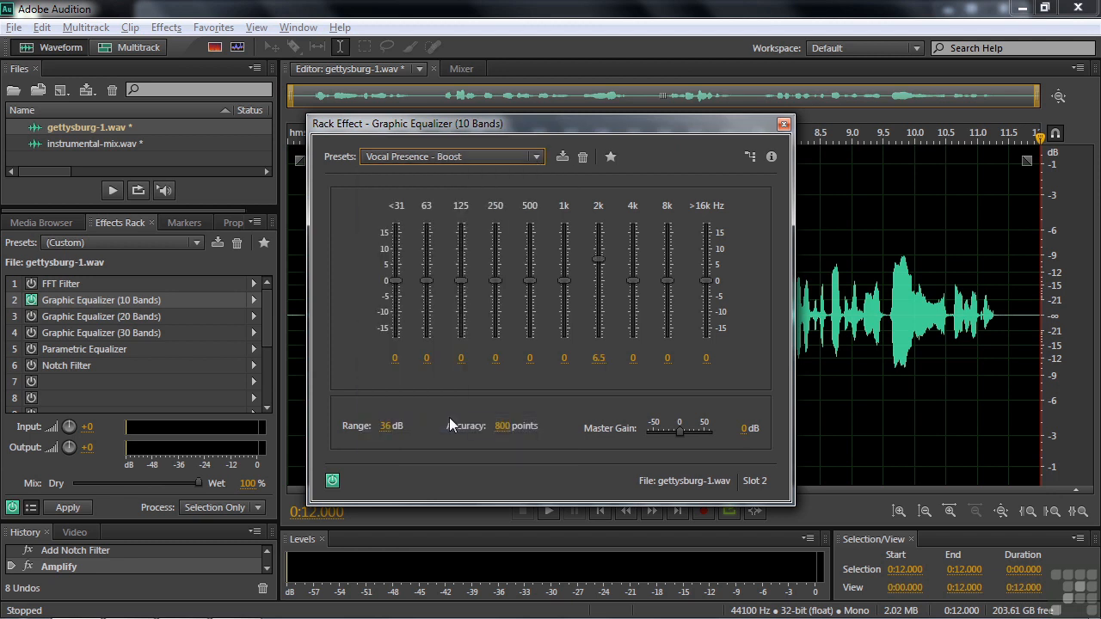
Audition the narration from about 0.5 s with the boost, raise the 1k Hz band to about 4.3 dB, and close the equalizer.
drag(502, 122, 622, 111)
click(317, 327)
key(space)
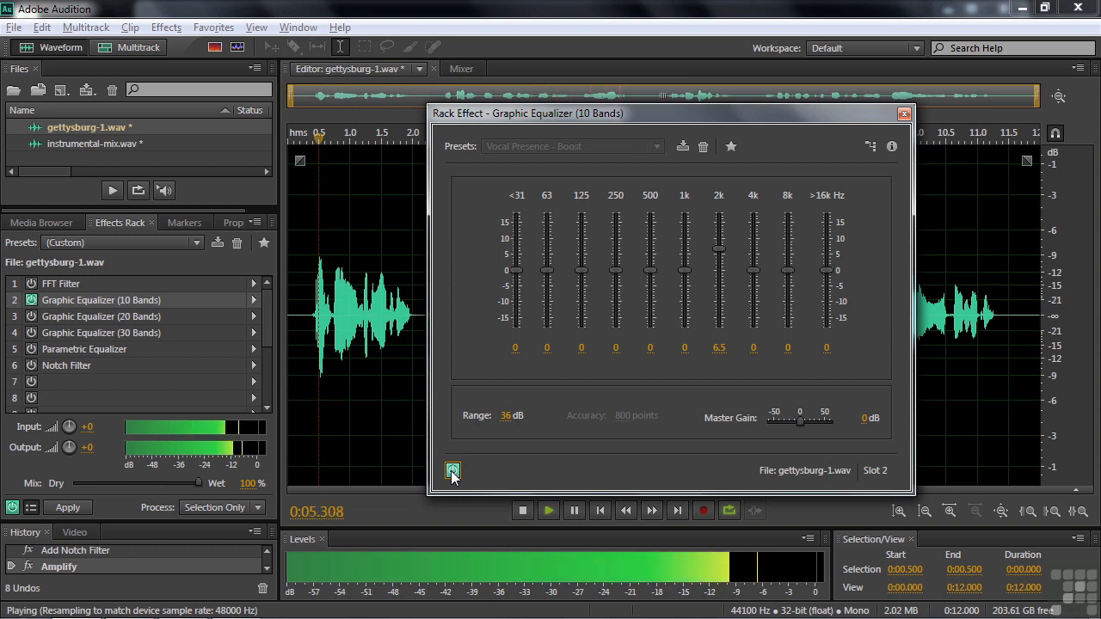
key(space)
drag(686, 270, 687, 260)
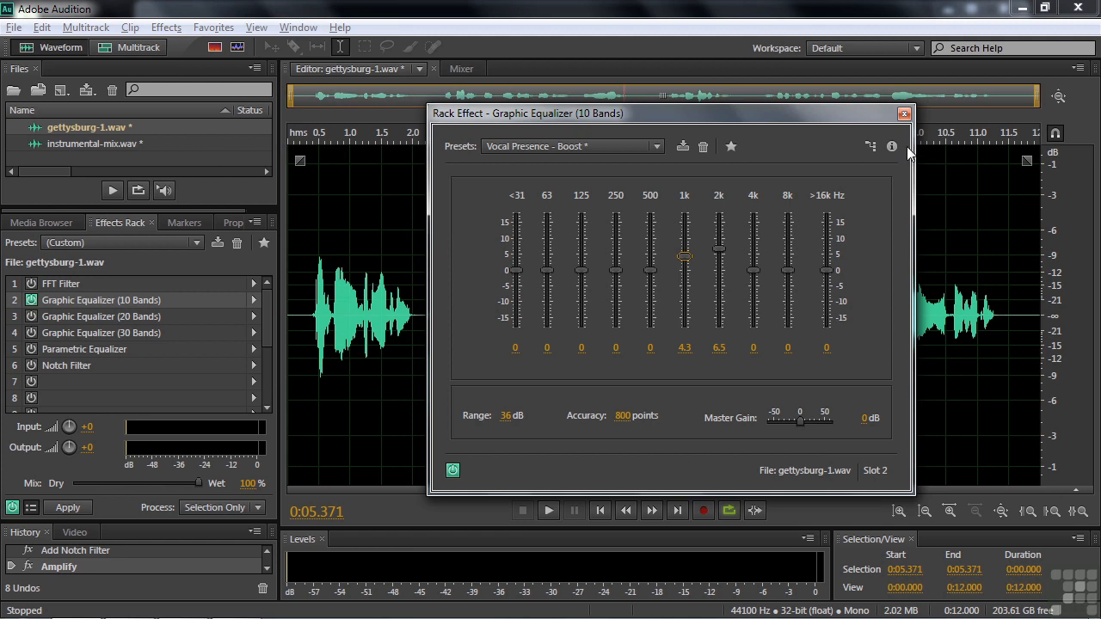
click(904, 114)
Return to instrumental-mix.wav, examine the bands of its 20-band and 30-band Graphic Equalizers, and close all equalizer windows.
double_click(69, 143)
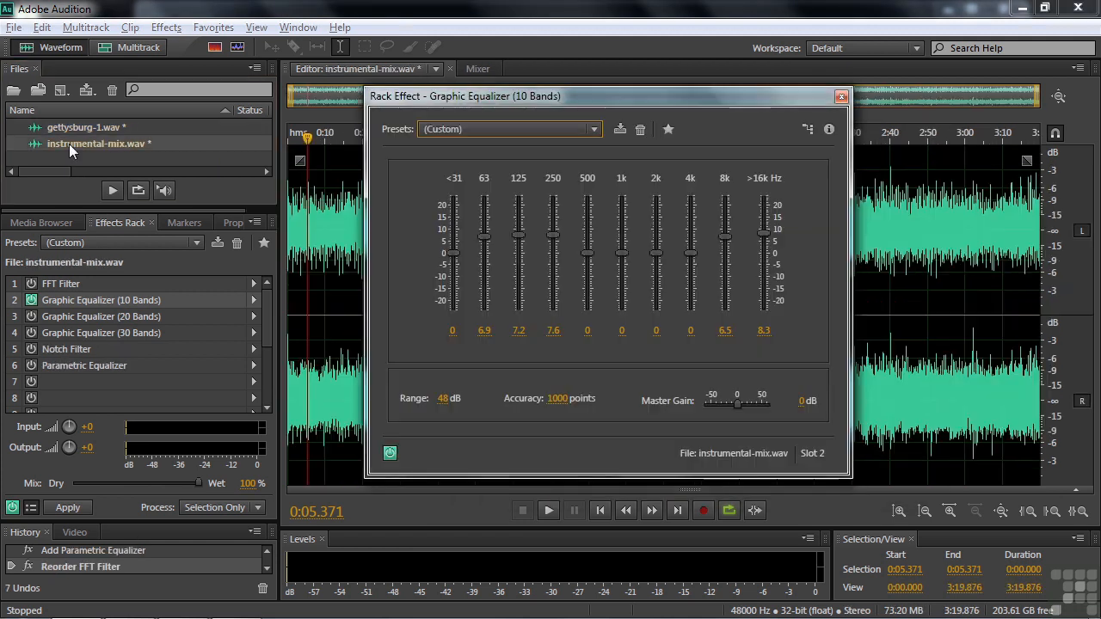
double_click(43, 316)
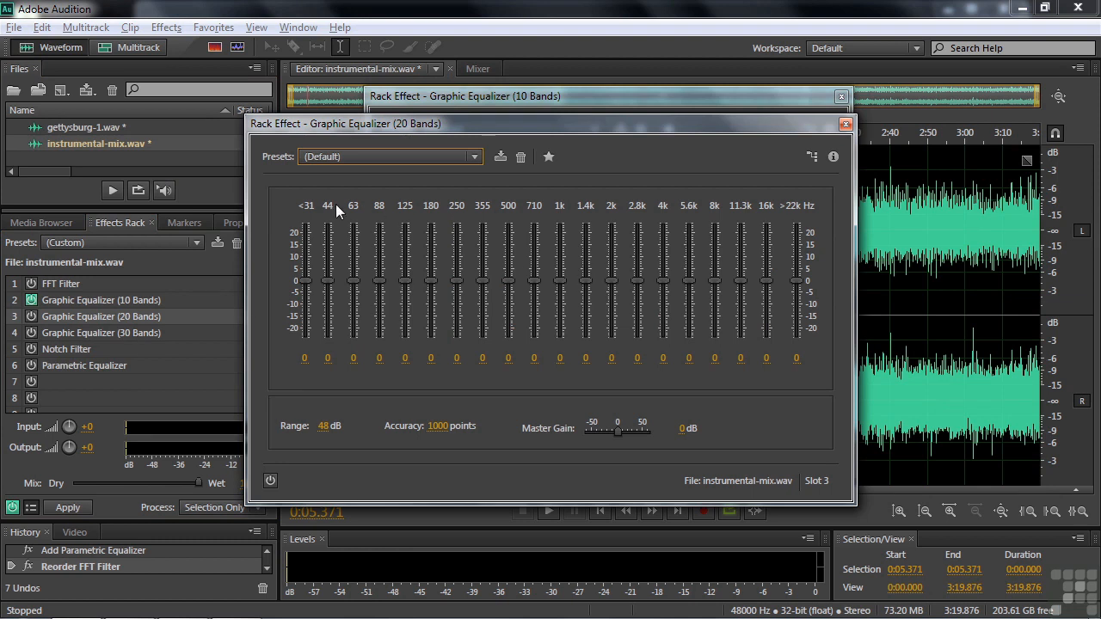
double_click(67, 333)
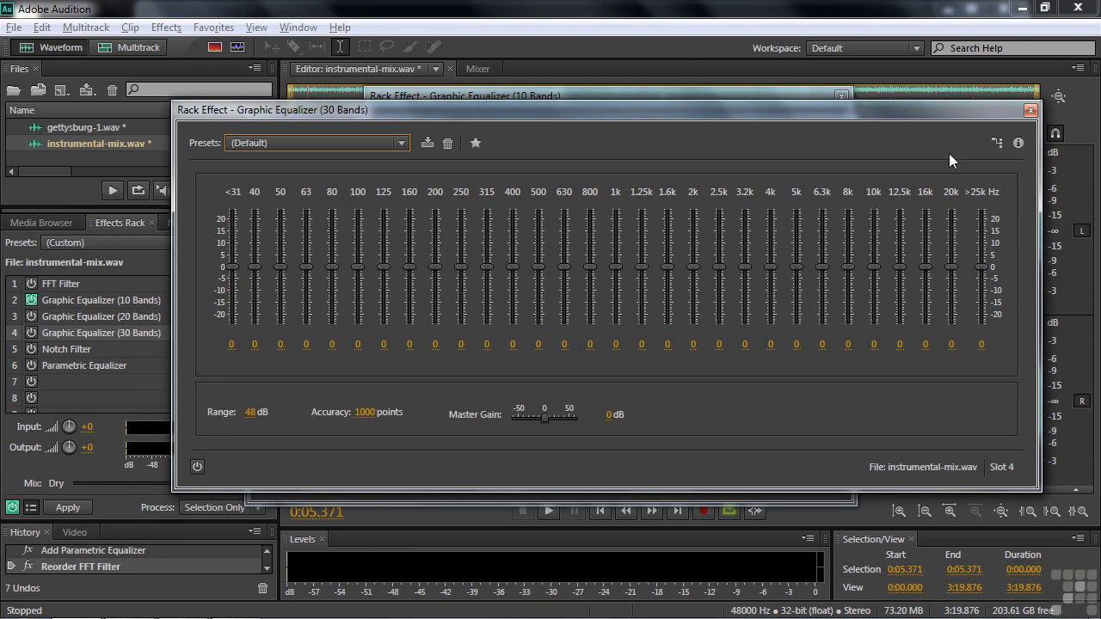
click(1030, 110)
click(845, 113)
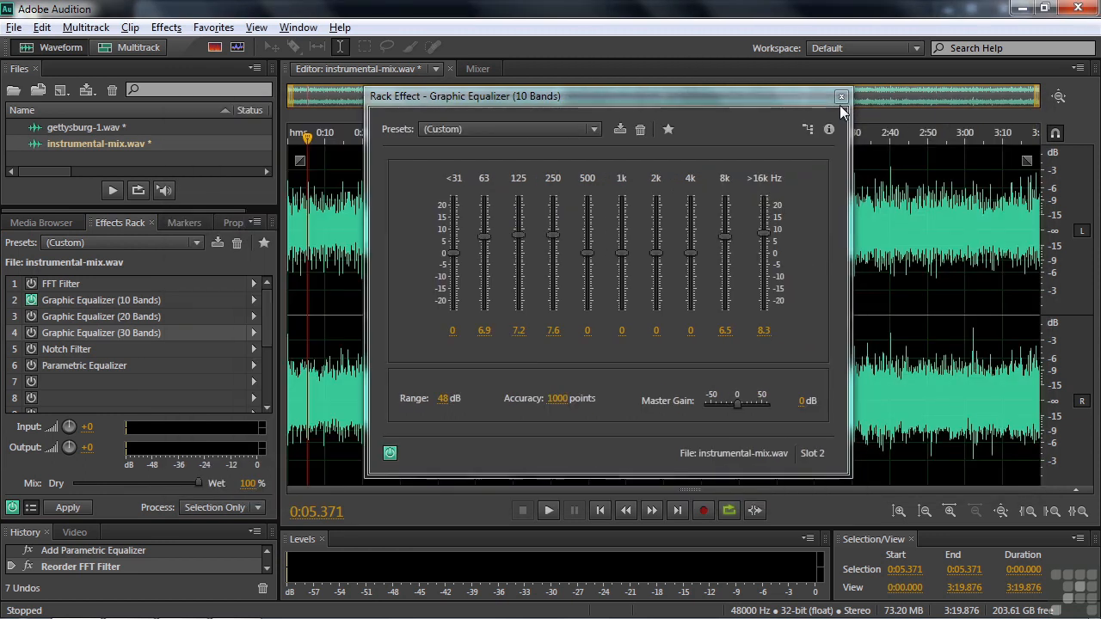
click(841, 96)
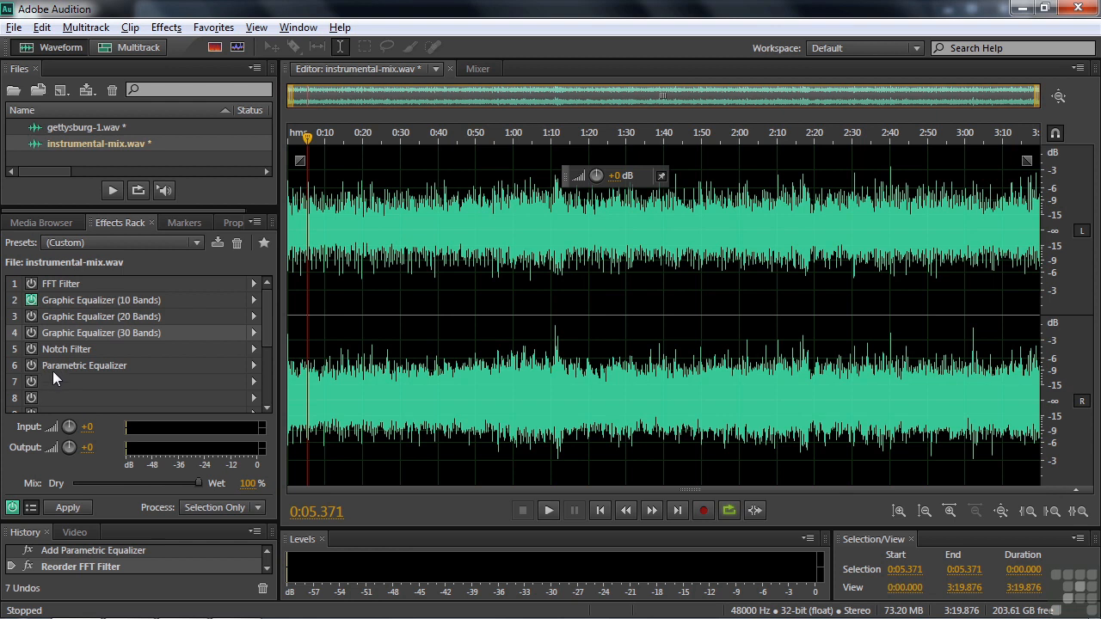
Switch off the 10-band Graphic Equalizer, and open and switch on the Parametric Equalizer for instrumental-mix.wav.
click(31, 298)
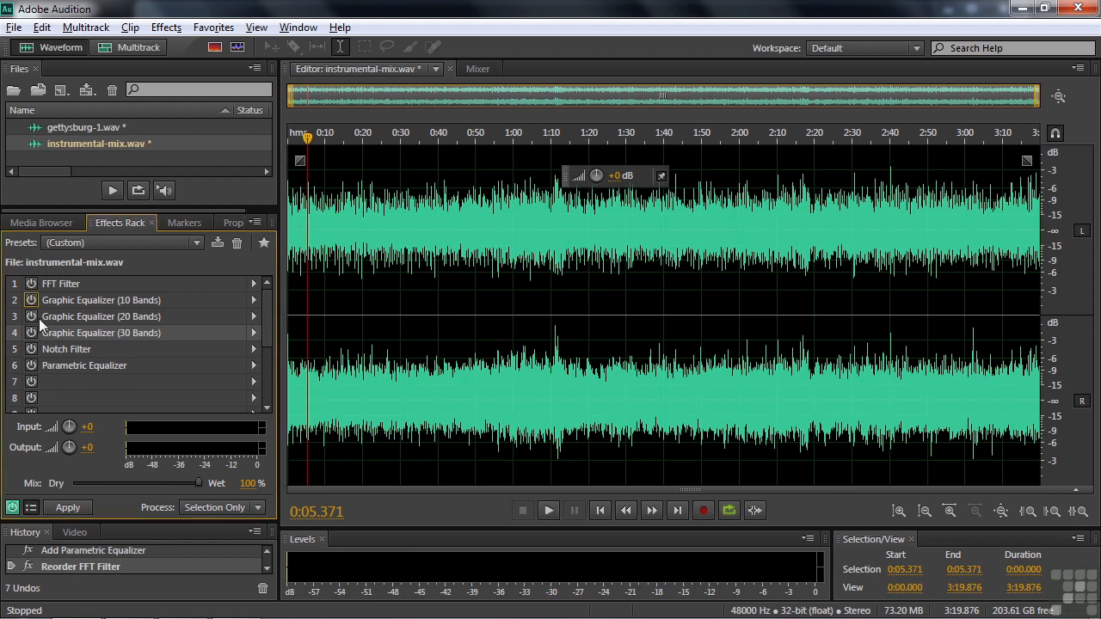
double_click(60, 364)
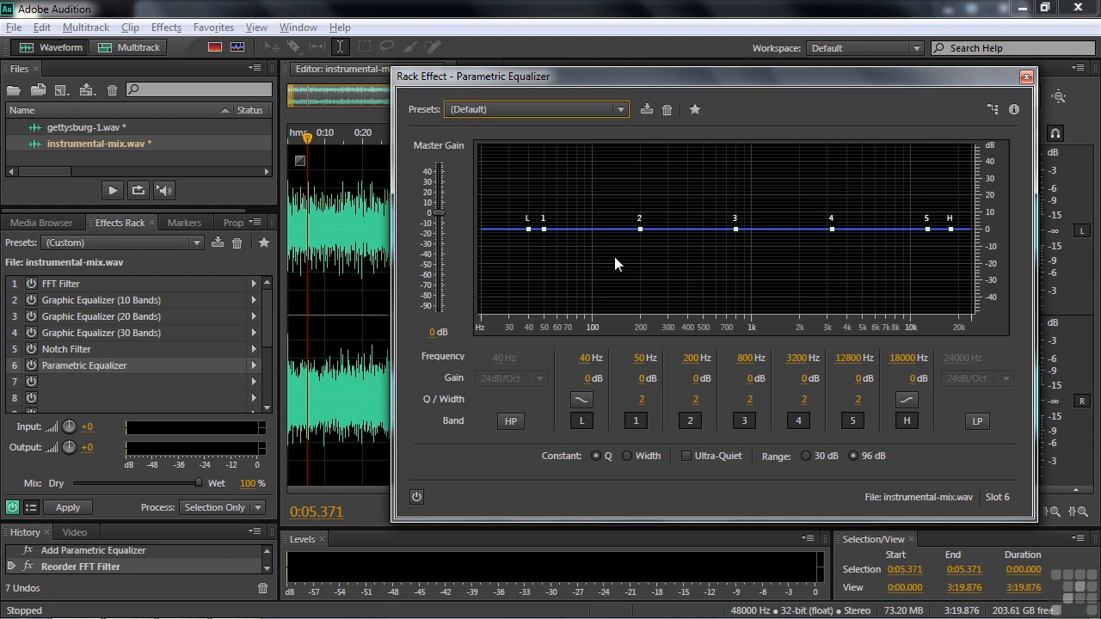
click(31, 366)
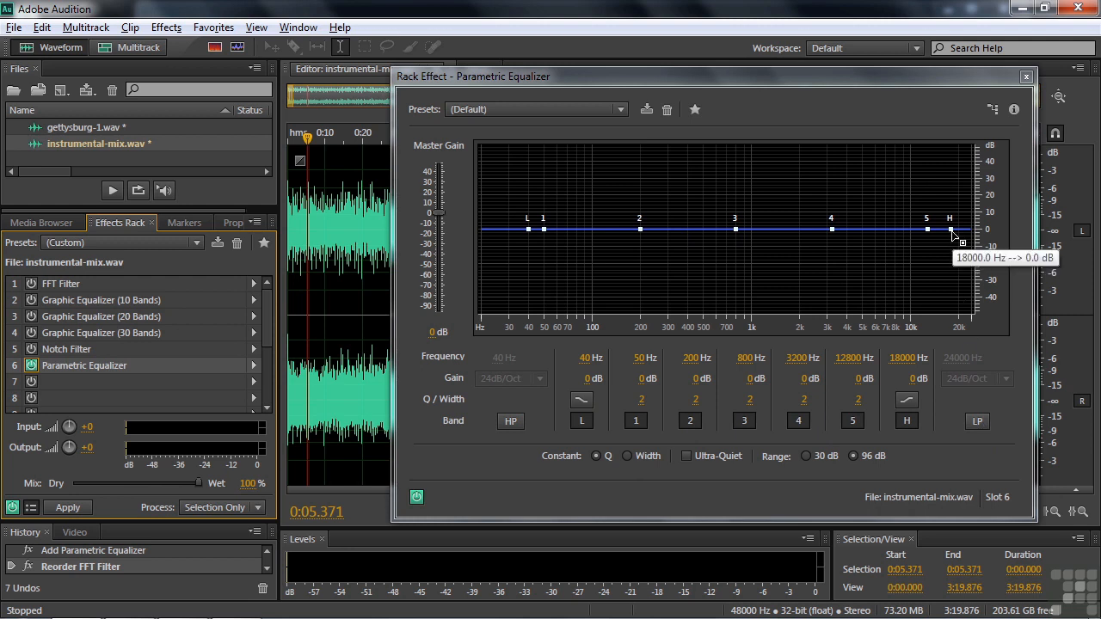
Try the Parametric Equalizer's high-pass and low-pass filters one at a time, switching each back off.
click(509, 420)
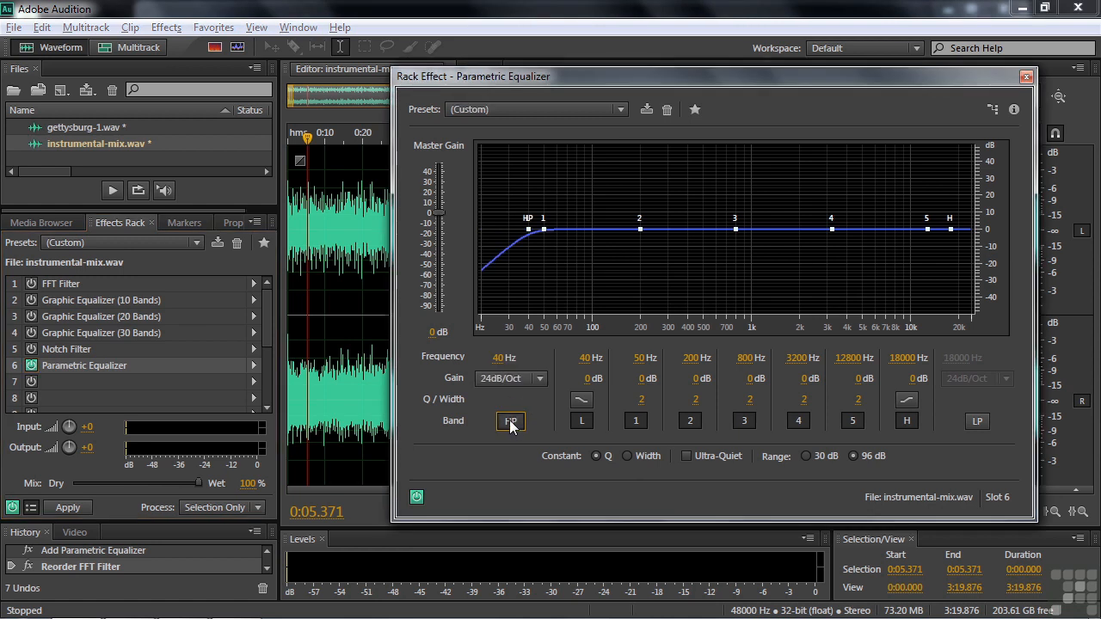
click(511, 423)
click(979, 421)
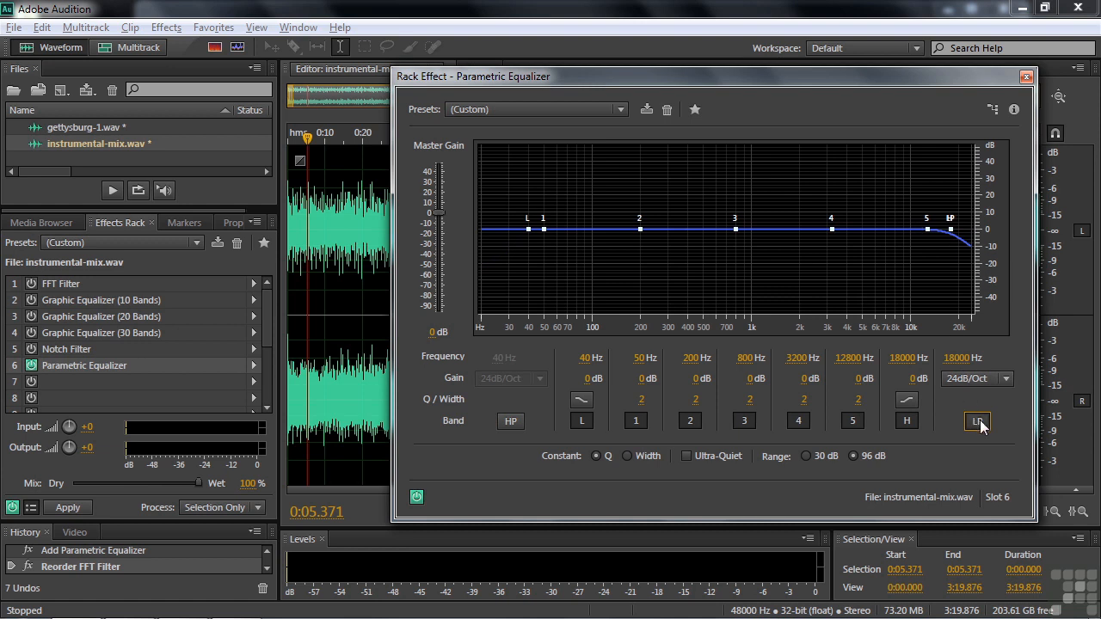
click(978, 421)
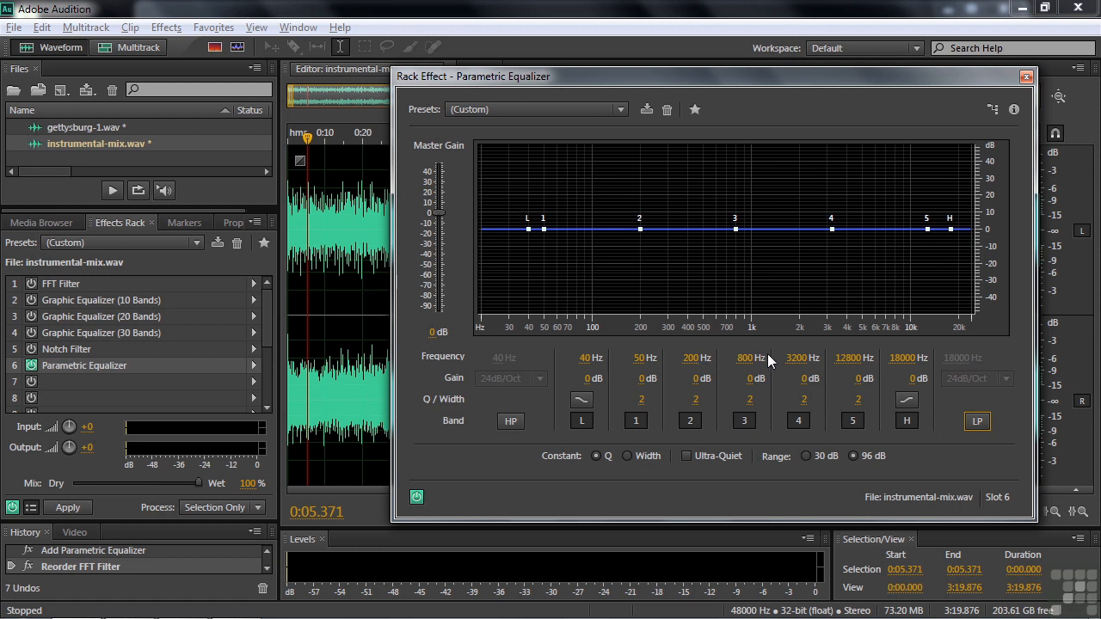
Boost Parametric Equalizer band 3 to about 16.2 dB at 701 Hz and widen its curve by setting Q to 1.
drag(735, 229, 728, 205)
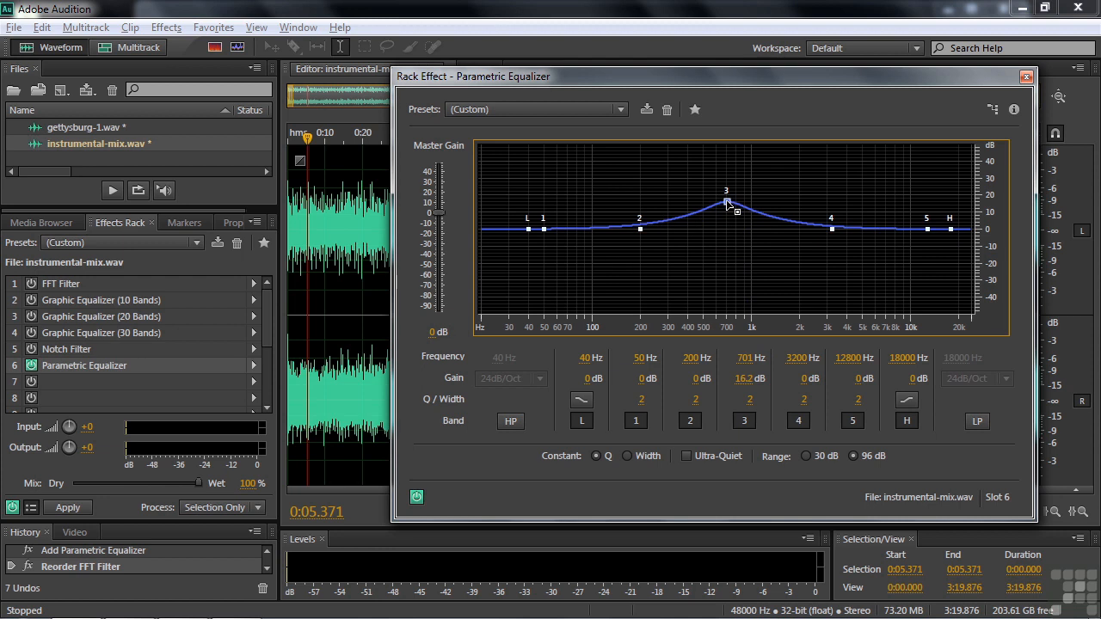
click(751, 401)
mouse_move(750, 401)
mouse_down()
mouse_move(873, 383)
mouse_move(747, 403)
mouse_up()
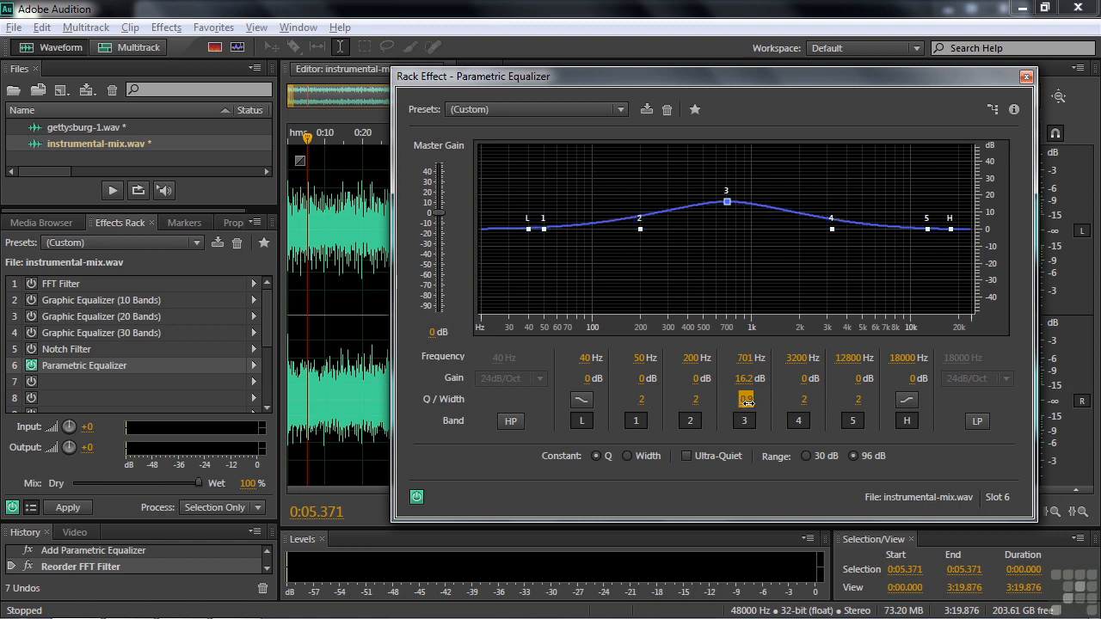
mouse_move(746, 401)
mouse_down()
mouse_move(755, 404)
mouse_move(745, 384)
mouse_up()
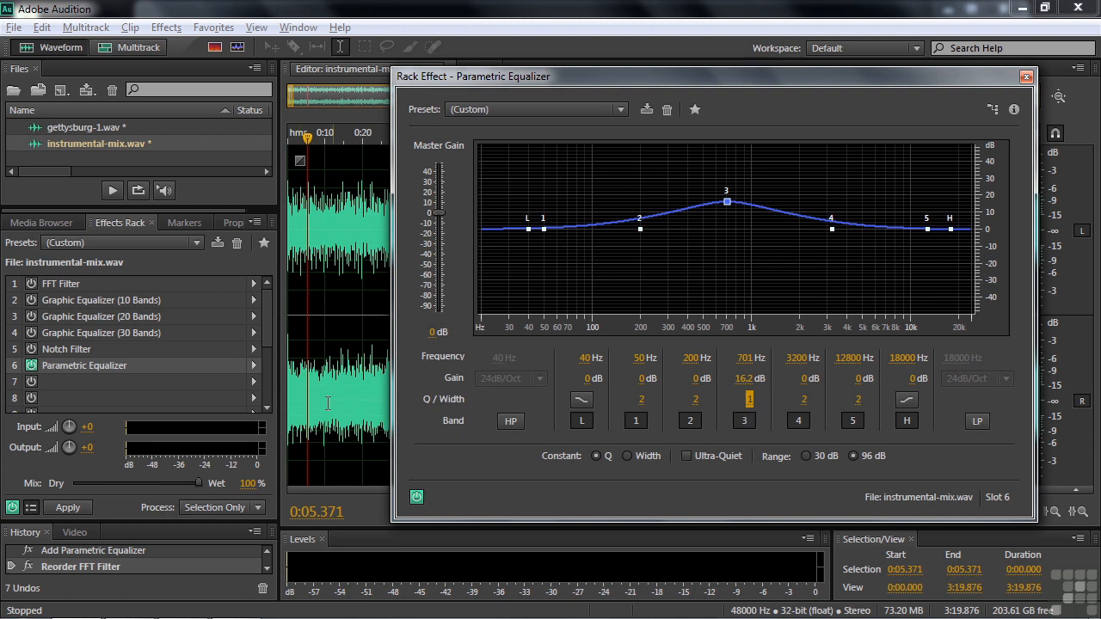
During playback, set band 3 to about 9.3 dB, band 2 to 8.6 dB at 185 Hz, band 1 to 7.6 dB and the low shelf to 2.5 dB.
key(space)
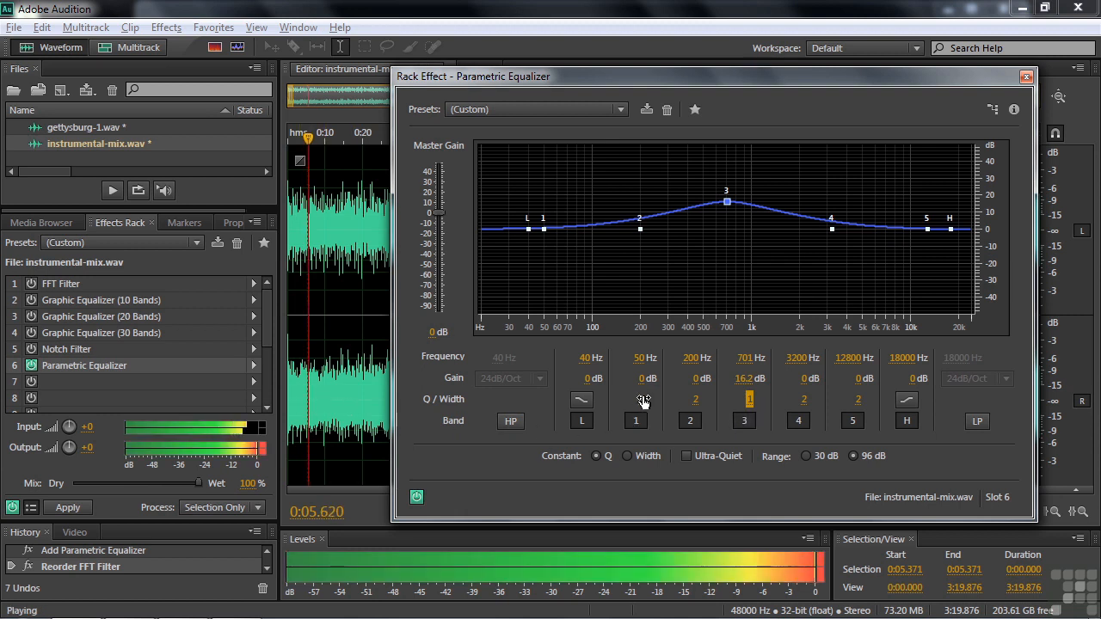
drag(740, 388, 689, 388)
drag(640, 228, 636, 207)
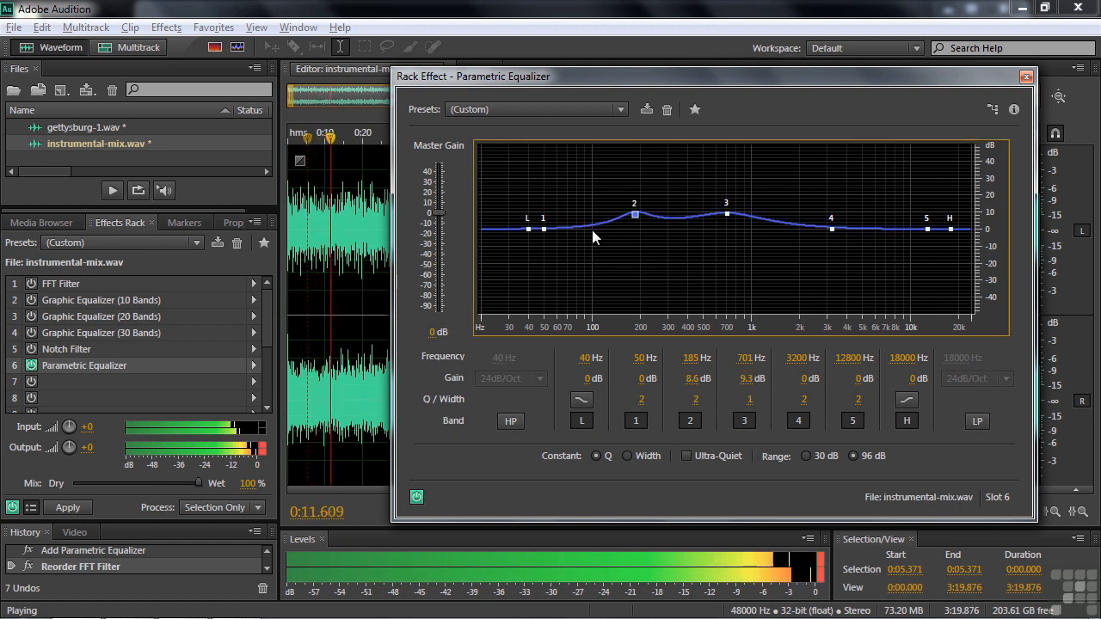
drag(545, 233, 513, 224)
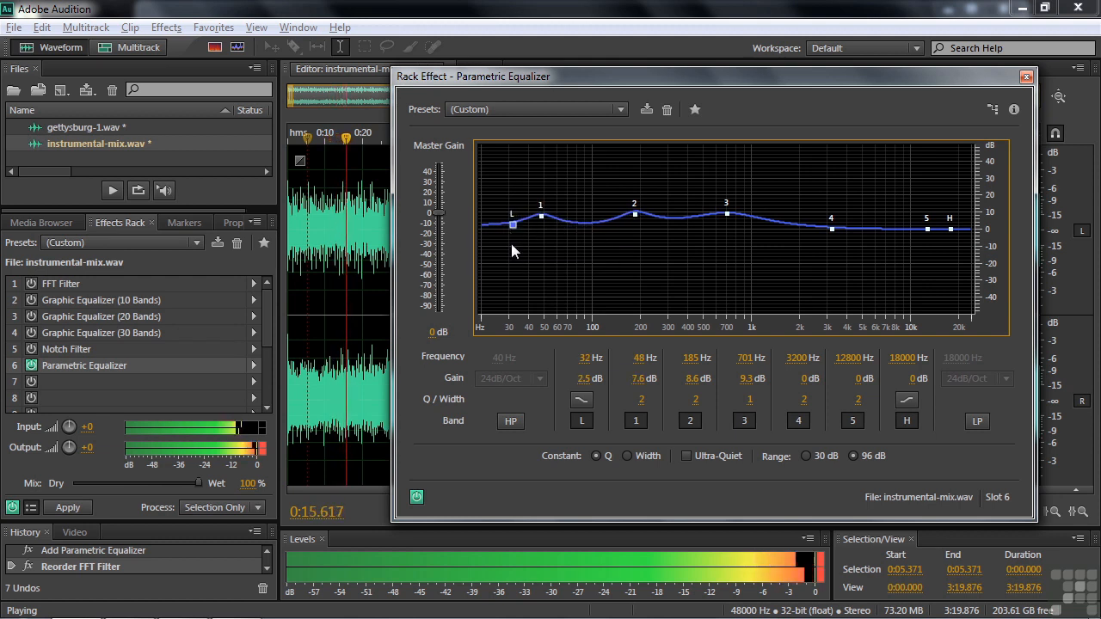
key(space)
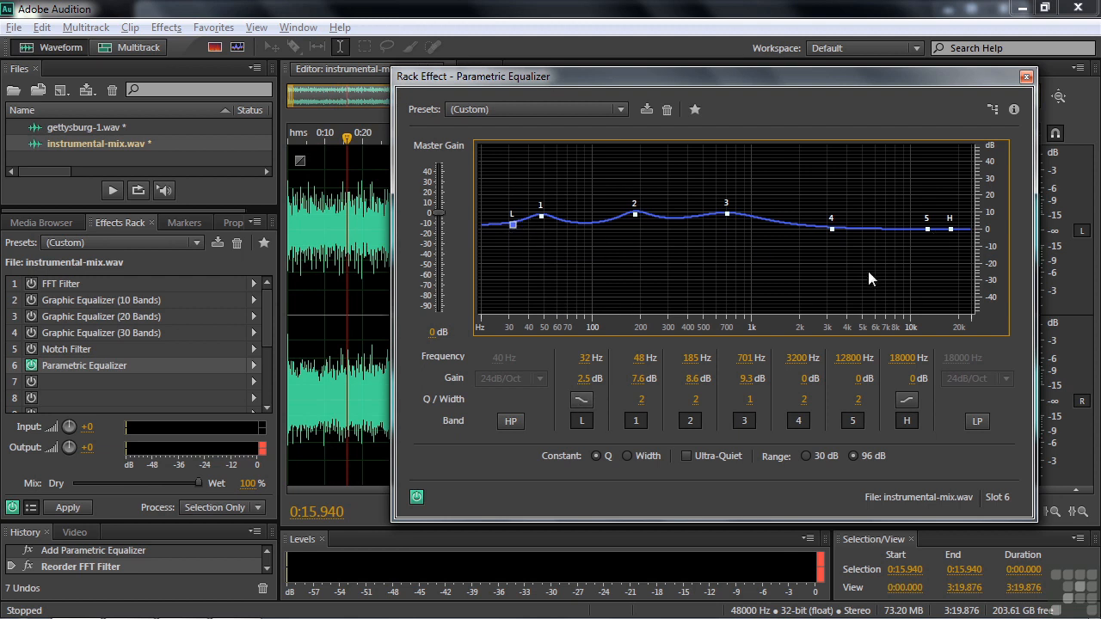
Raise the high shelf to about 8.6 dB at 18029 Hz with the steeper slope, and toggle the low shelf's slope and back.
drag(951, 229, 951, 215)
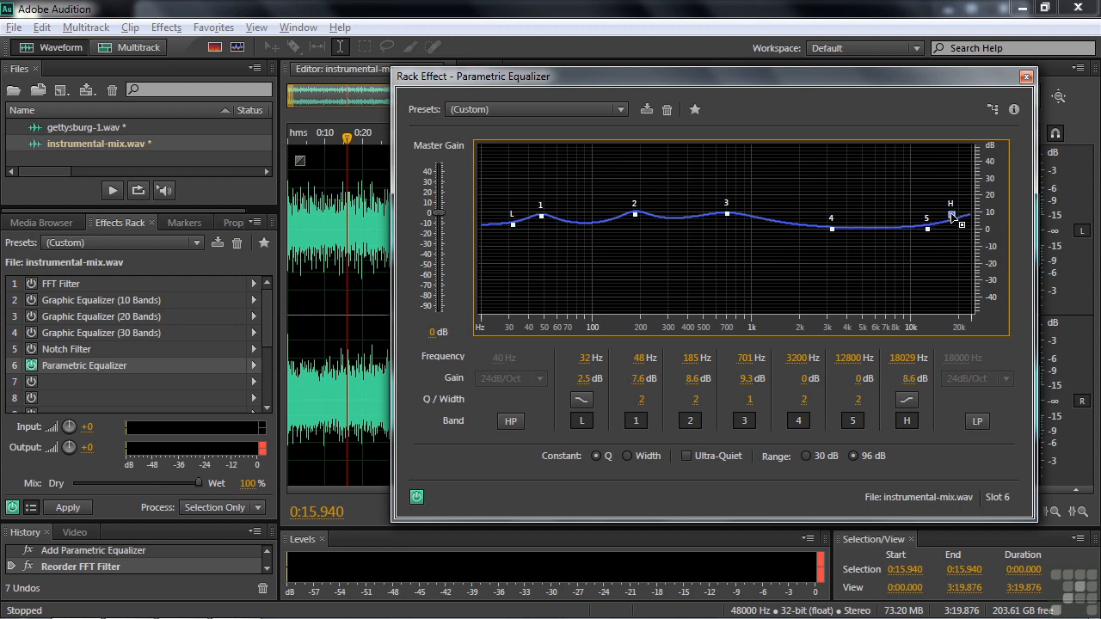
click(905, 399)
click(905, 398)
click(905, 398)
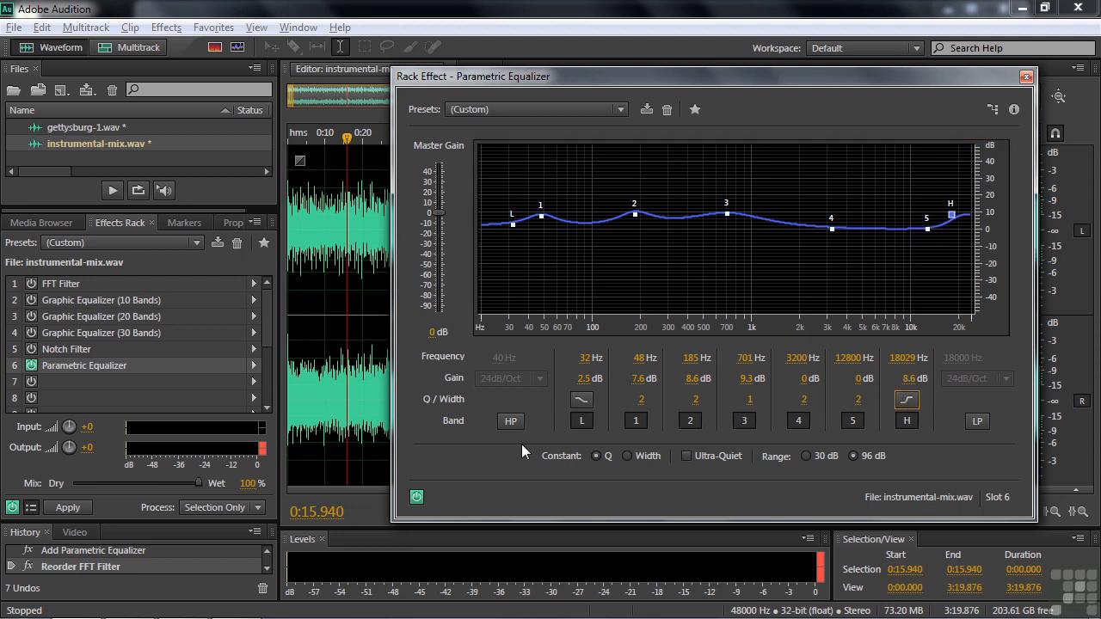
click(579, 396)
click(579, 396)
Open gettysburg-1.wav and switch on its Parametric Equalizer in place of the 10-band Graphic Equalizer.
click(620, 110)
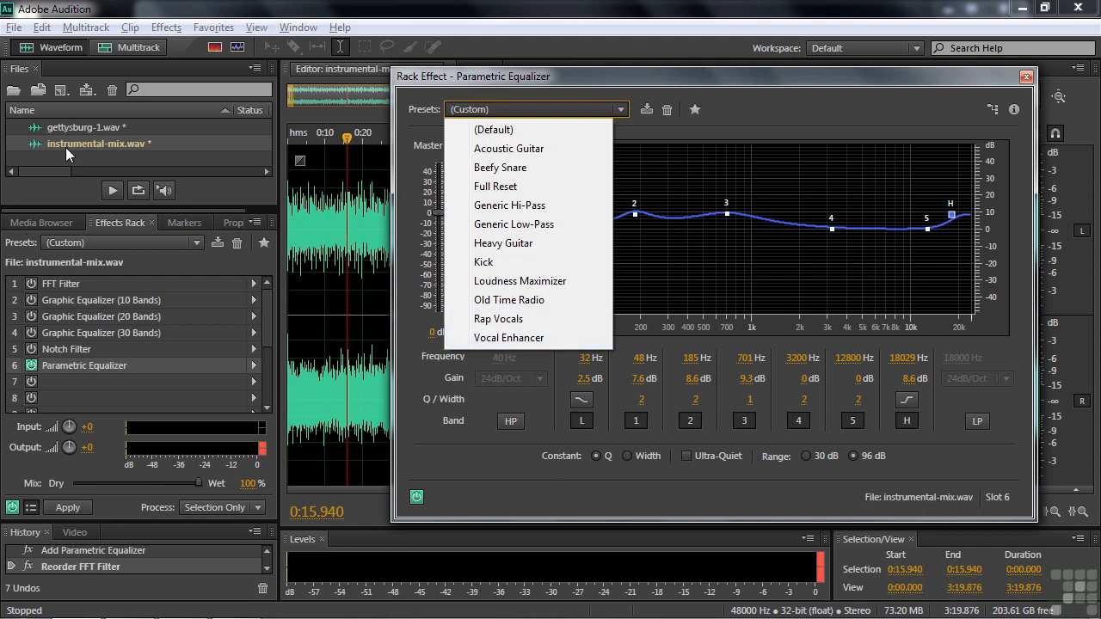
double_click(85, 127)
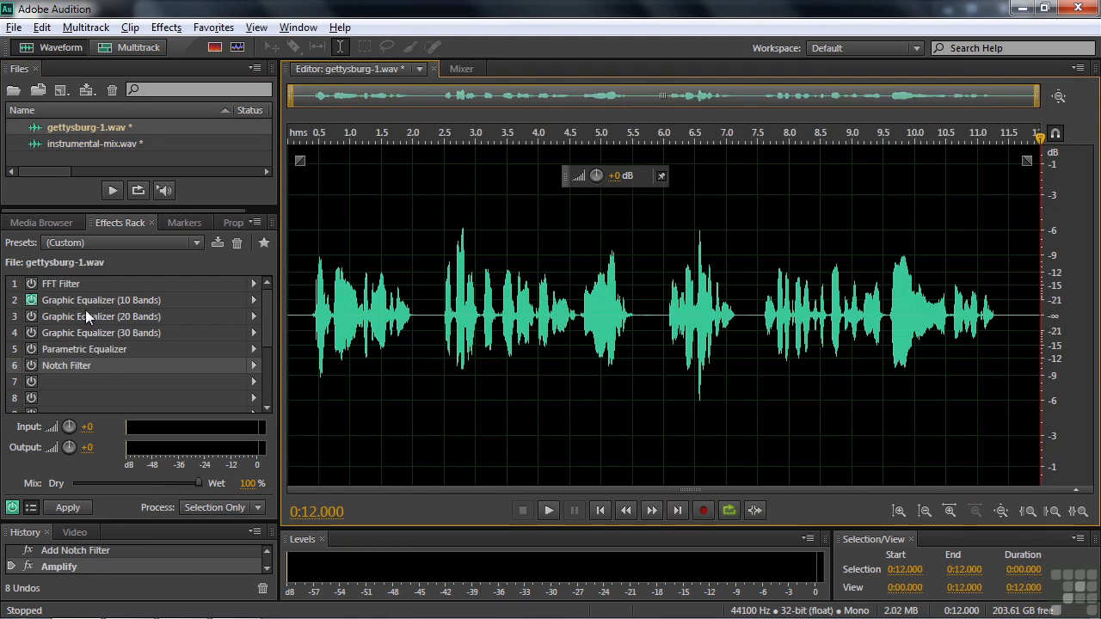
double_click(60, 346)
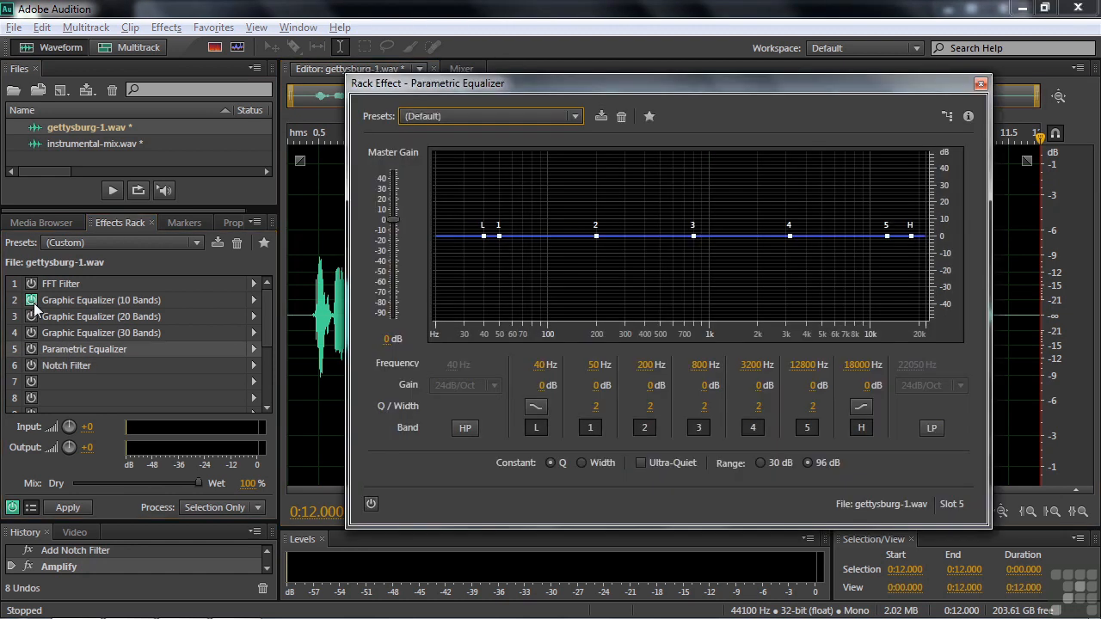
click(31, 300)
click(31, 349)
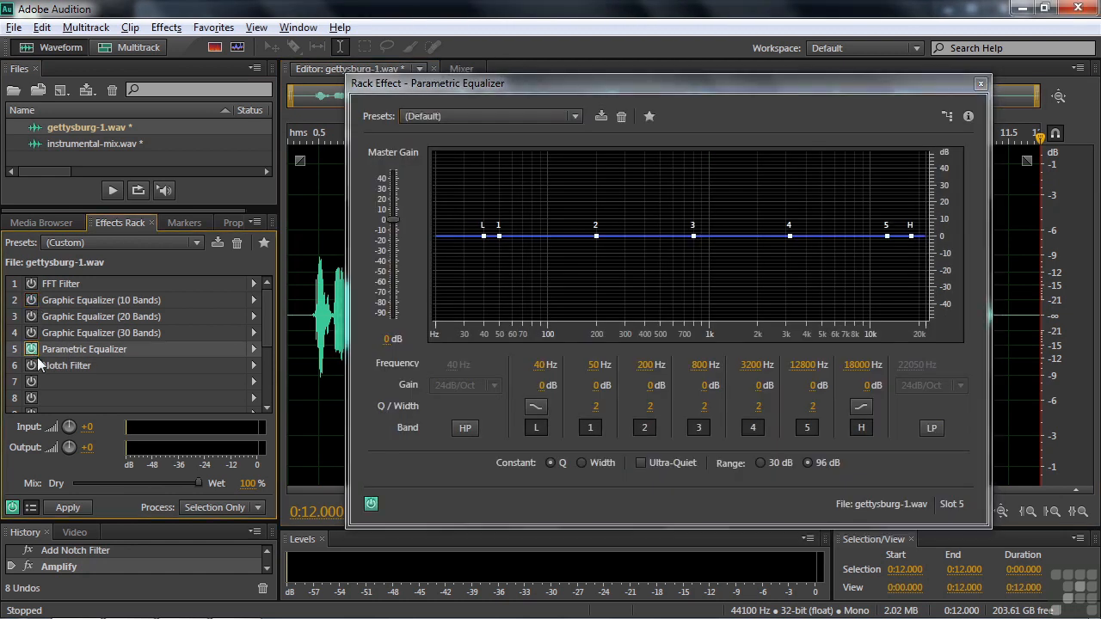
Apply the Vocal Enhancer preset and play the narration with the Parametric Equalizer switched off and back on to compare.
click(576, 116)
click(465, 345)
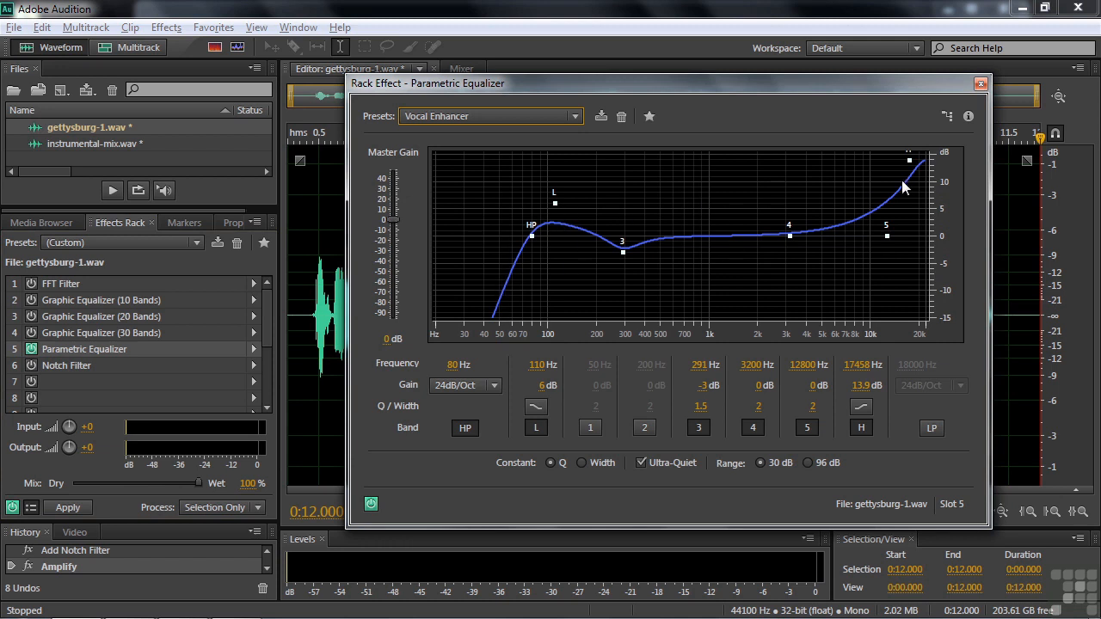
click(307, 316)
key(space)
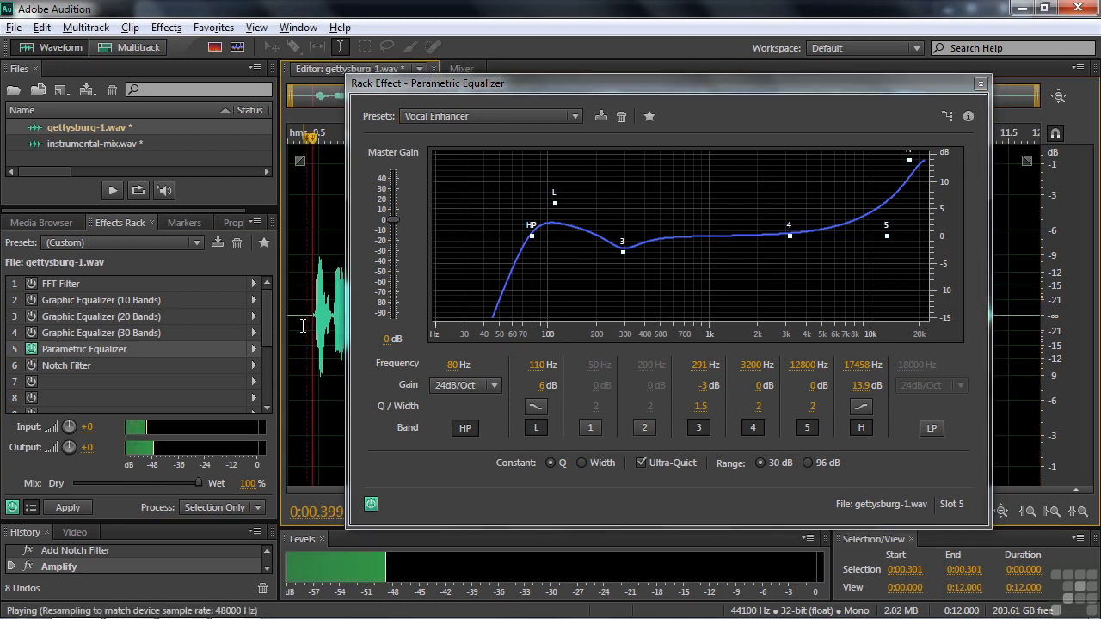
click(372, 506)
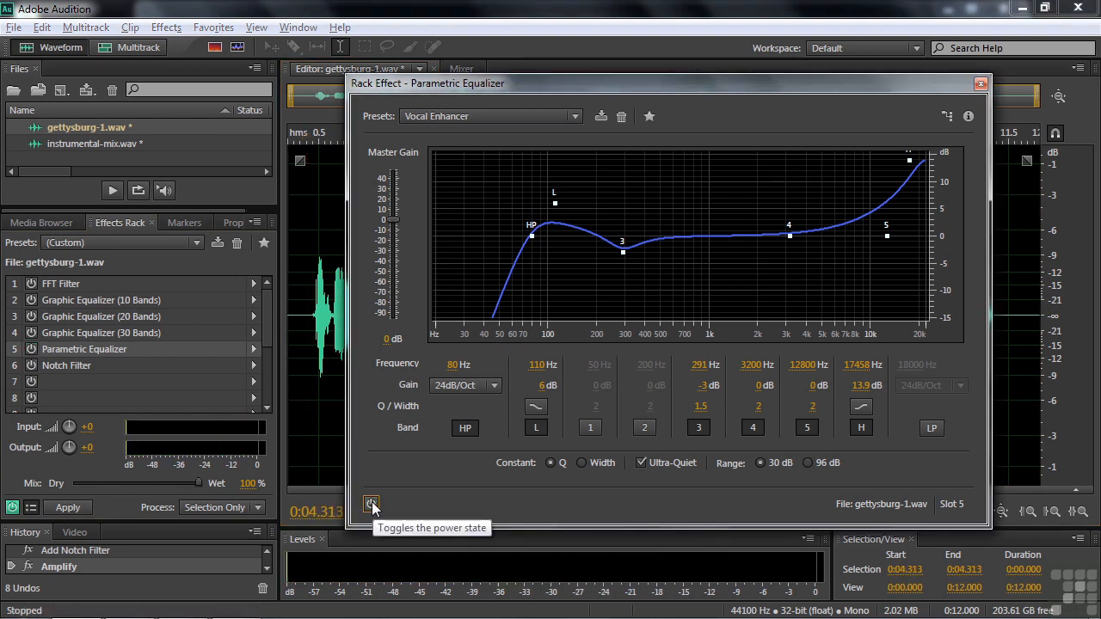
click(372, 505)
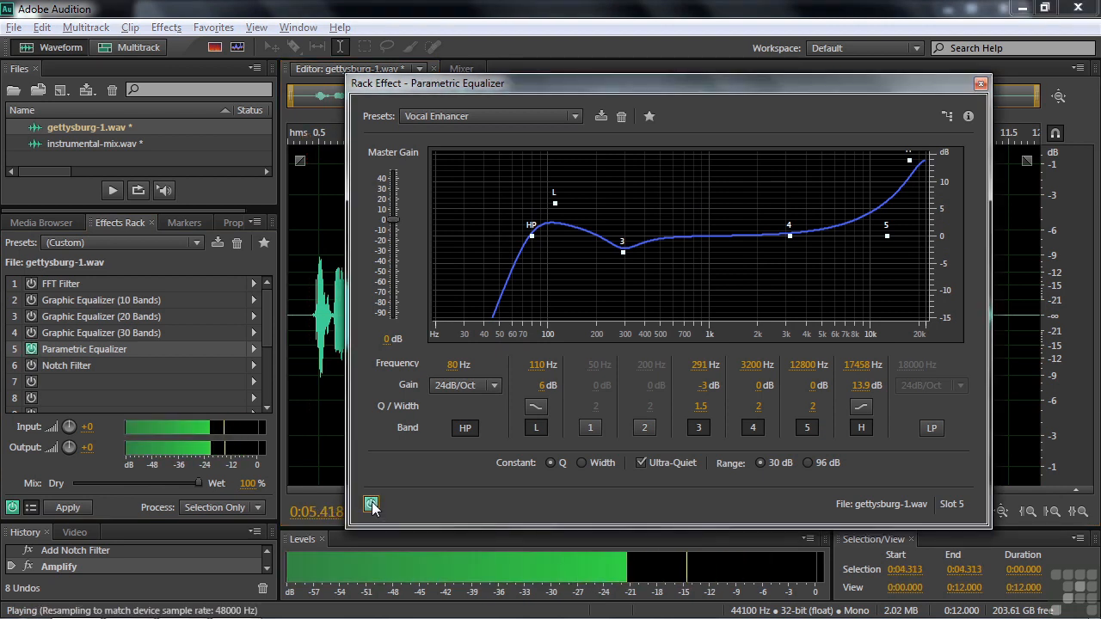
key(space)
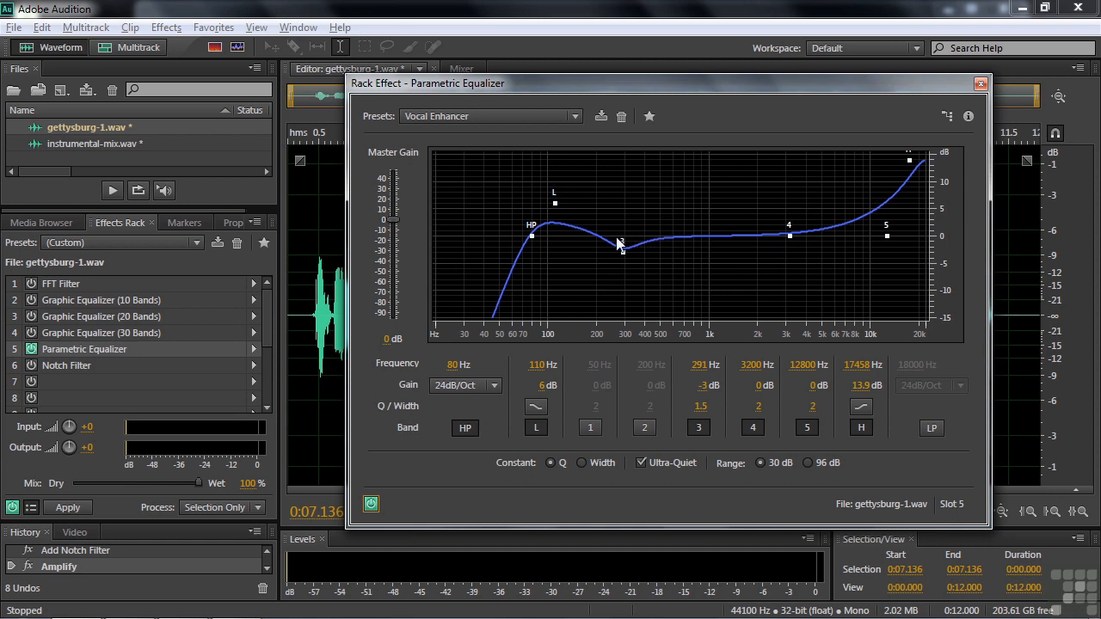
Open the Notch Filter for gettysburg-1.wav and switch it on in place of the Parametric Equalizer.
double_click(49, 368)
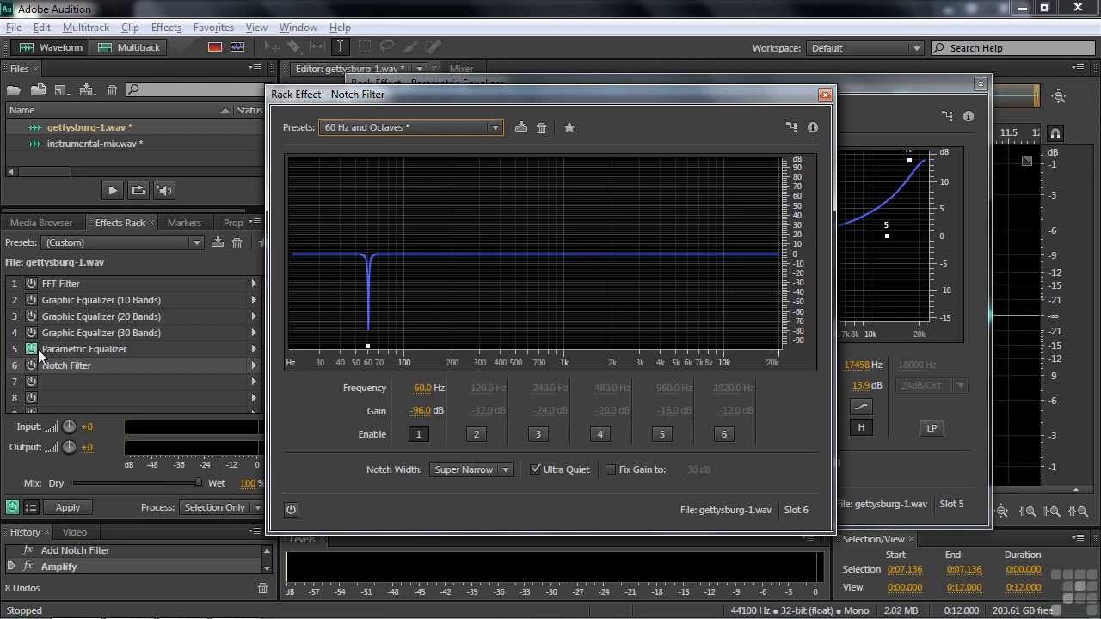
click(31, 366)
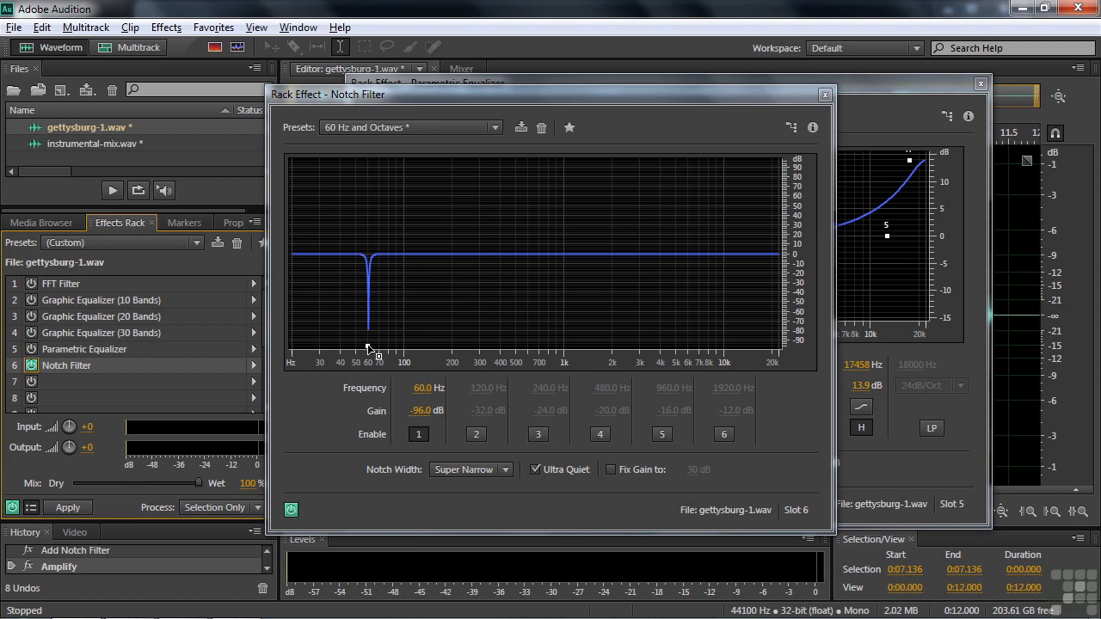
click(403, 254)
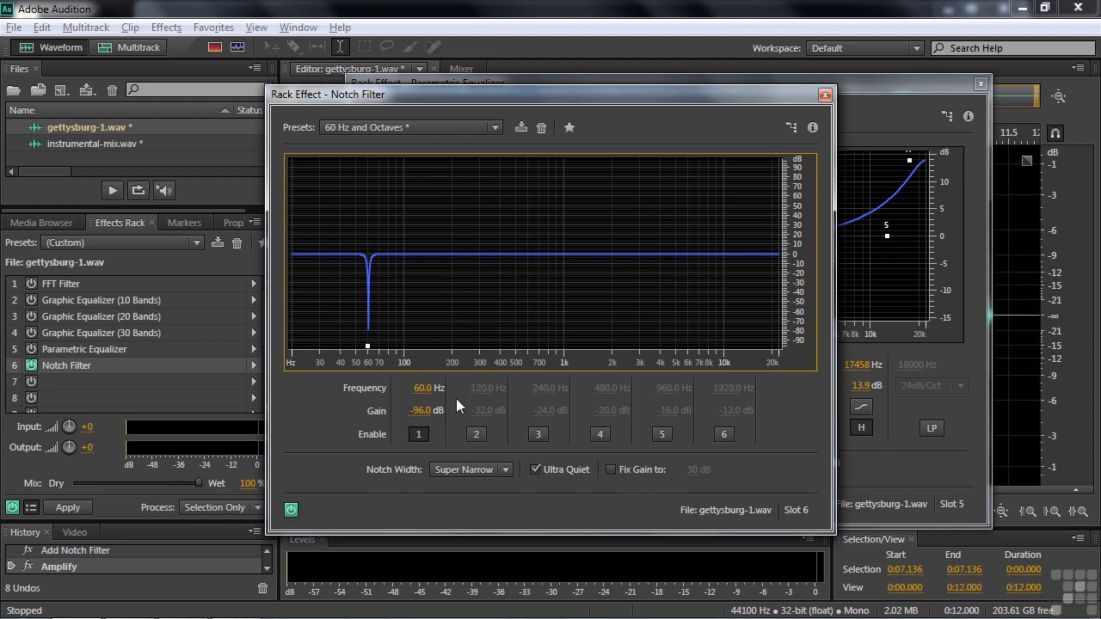
Enable notches 2 through 6 in the Notch Filter and move notch 2 to about 95.1 Hz at -32.6 dB.
click(477, 434)
click(539, 435)
click(601, 434)
drag(416, 285, 401, 285)
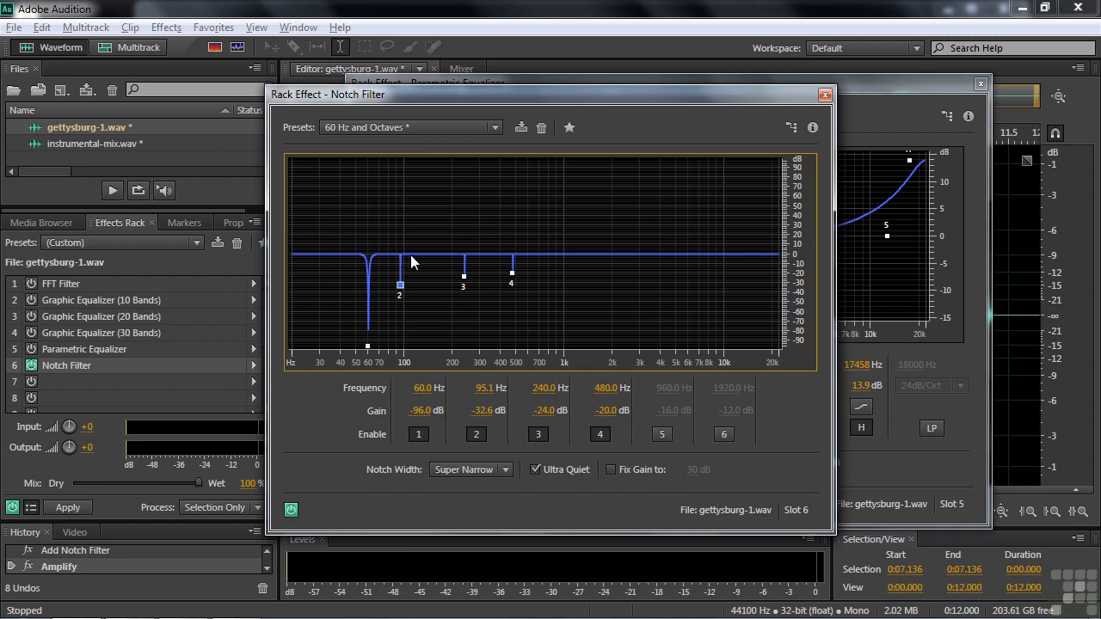
click(726, 433)
click(662, 436)
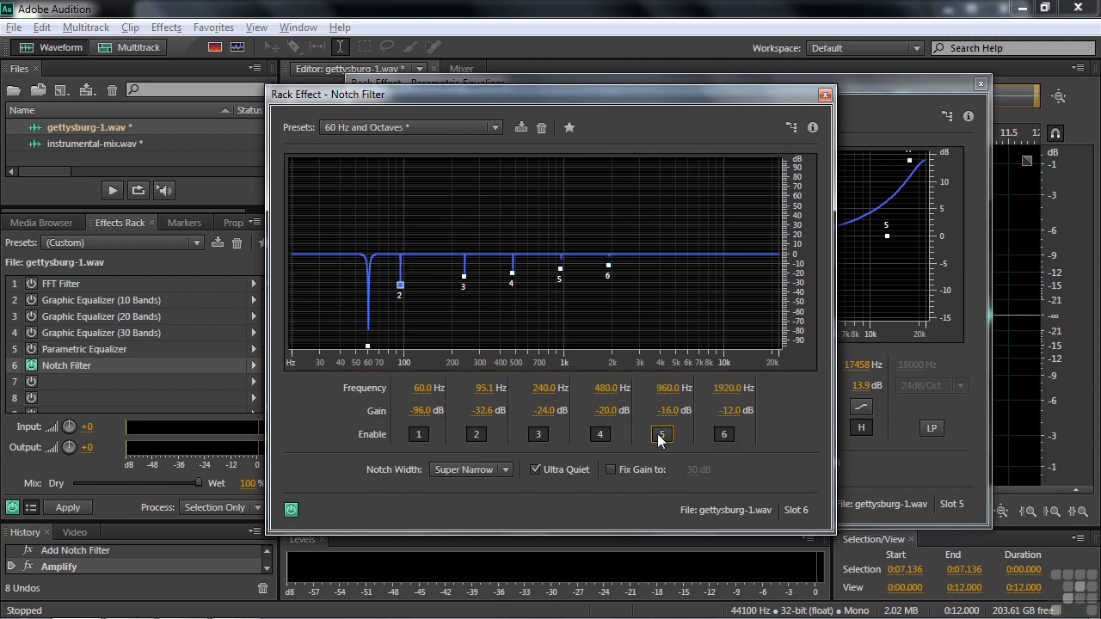
Load the Notch Filter's (Default) preset and lower the gain of the 60 Hz notch to -96 dB.
click(495, 127)
click(538, 95)
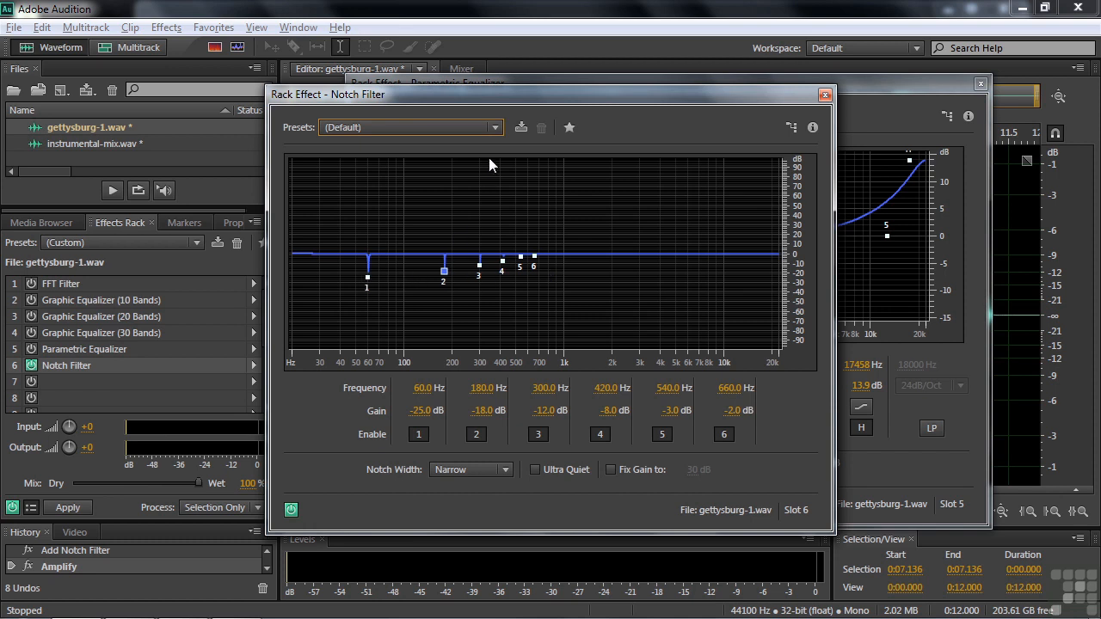
click(497, 129)
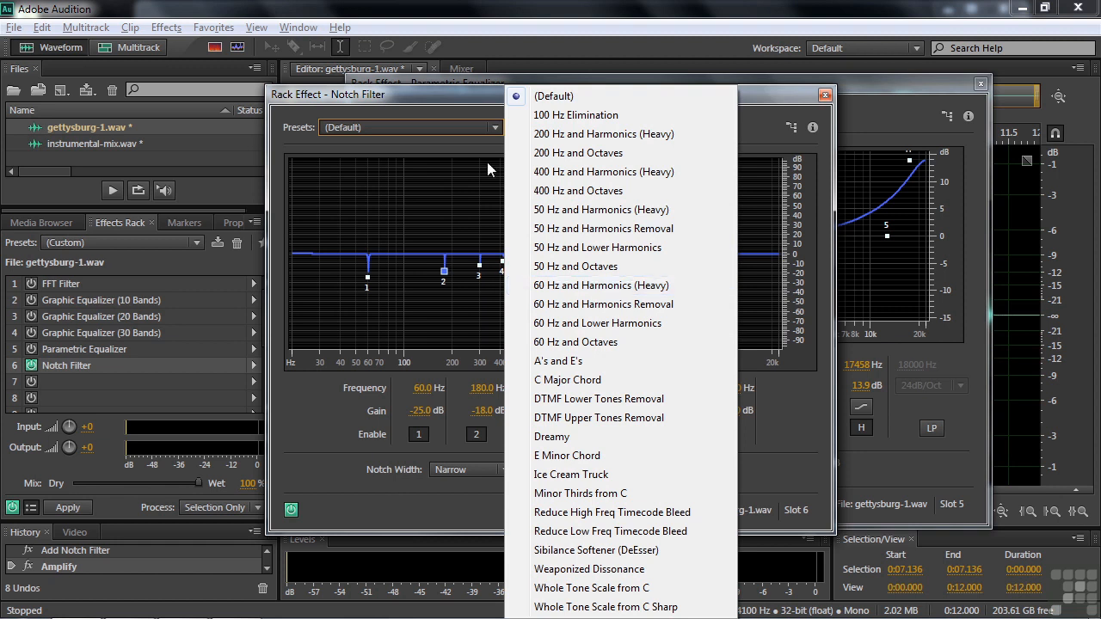
click(448, 93)
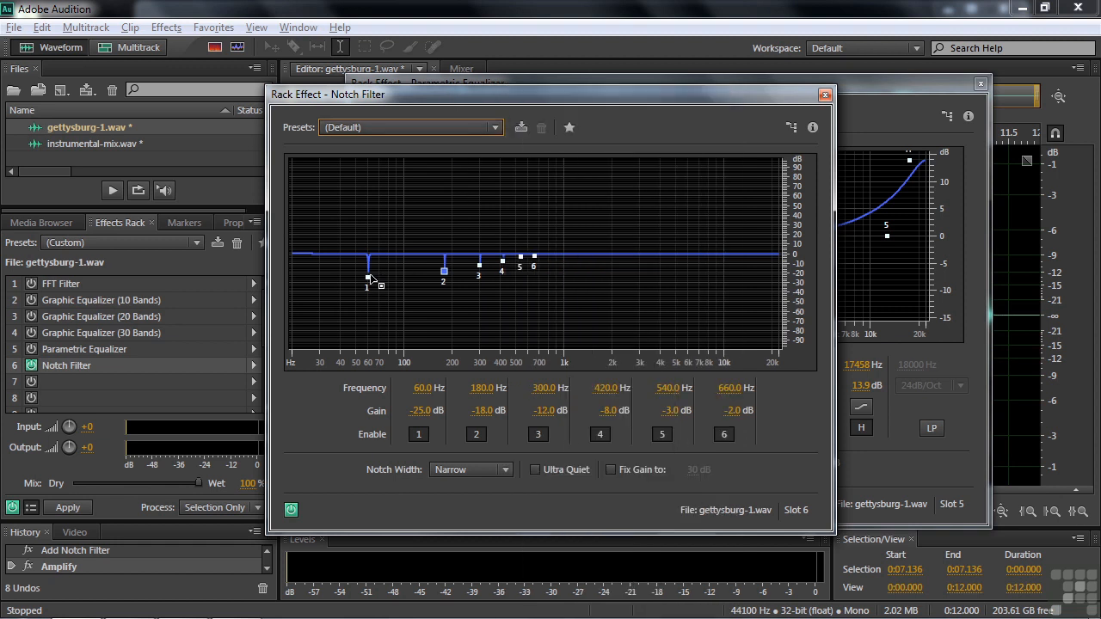
drag(421, 411, 368, 406)
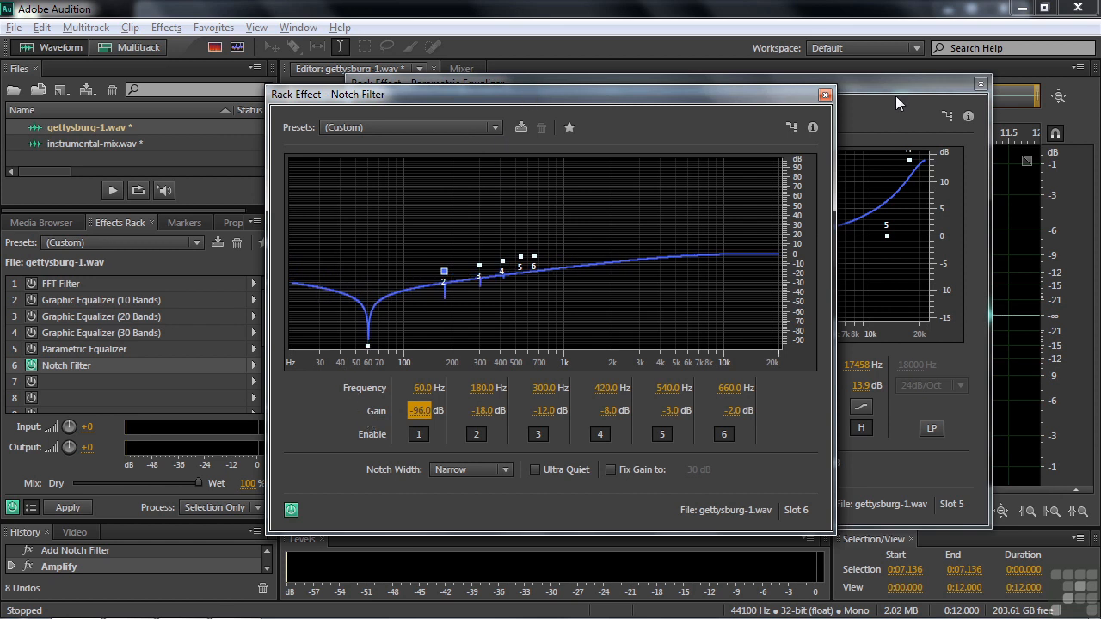
Close the Parametric Equalizer window, uncover the start of the waveform and play the narration through the Notch Filter from about 0:00.274.
click(979, 83)
drag(636, 96, 792, 91)
click(304, 315)
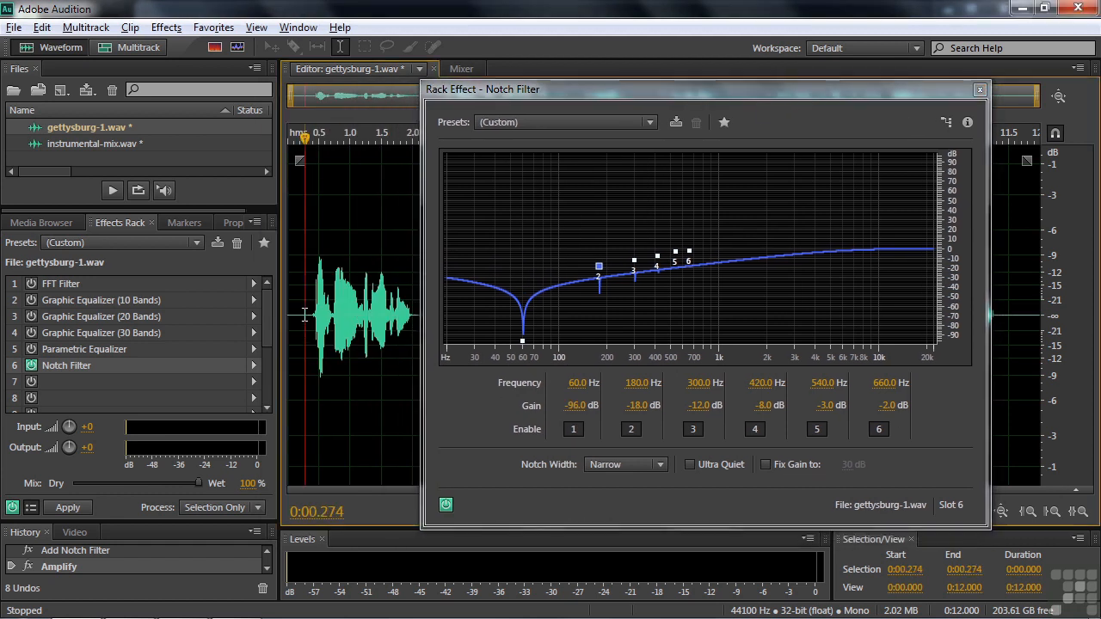
key(space)
key(space)
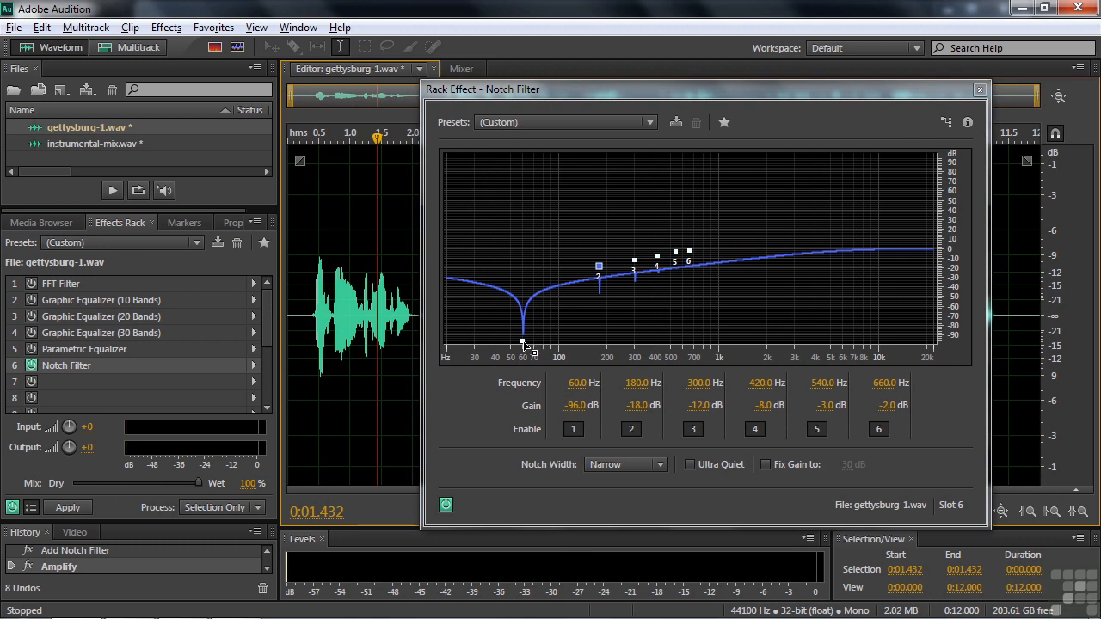
Set the notch width to Super Narrow and play the narration again from about 0:00.384.
click(661, 465)
click(626, 521)
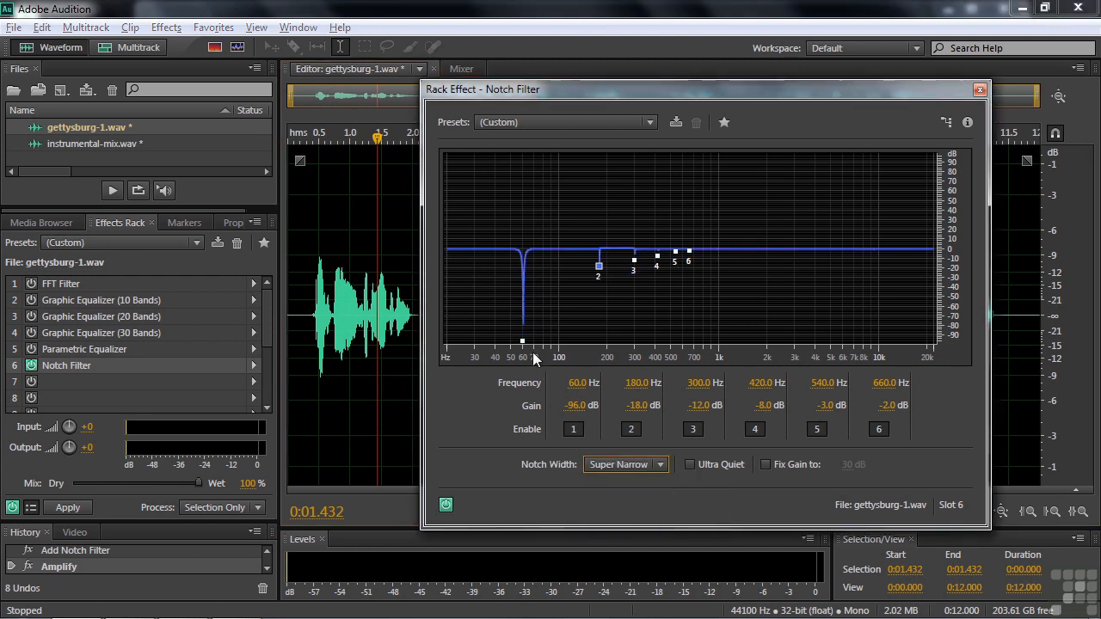
click(312, 312)
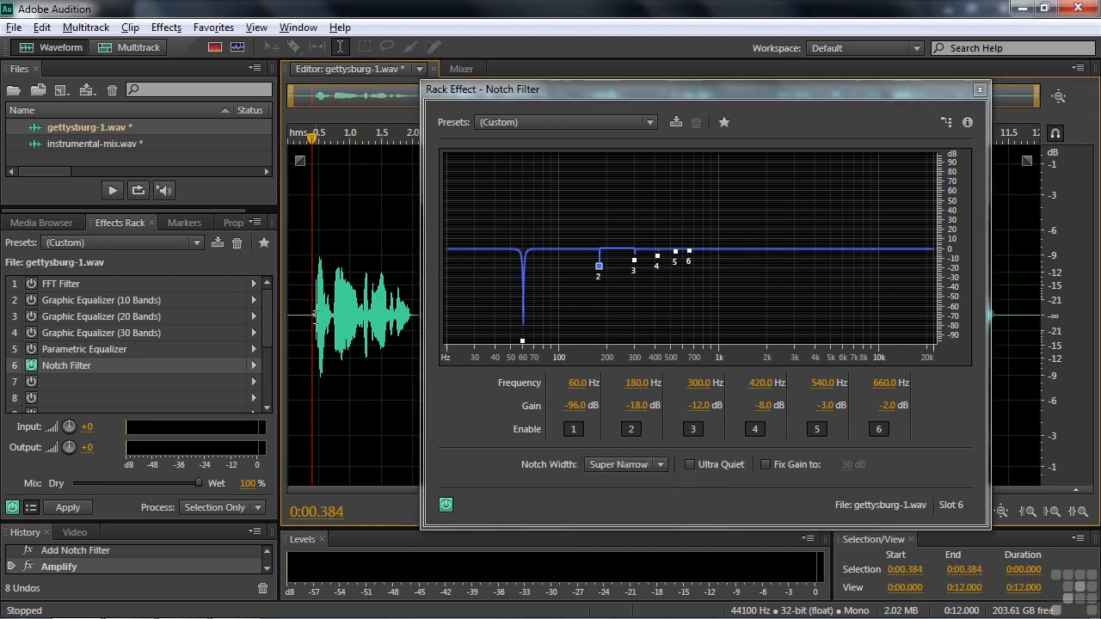
key(space)
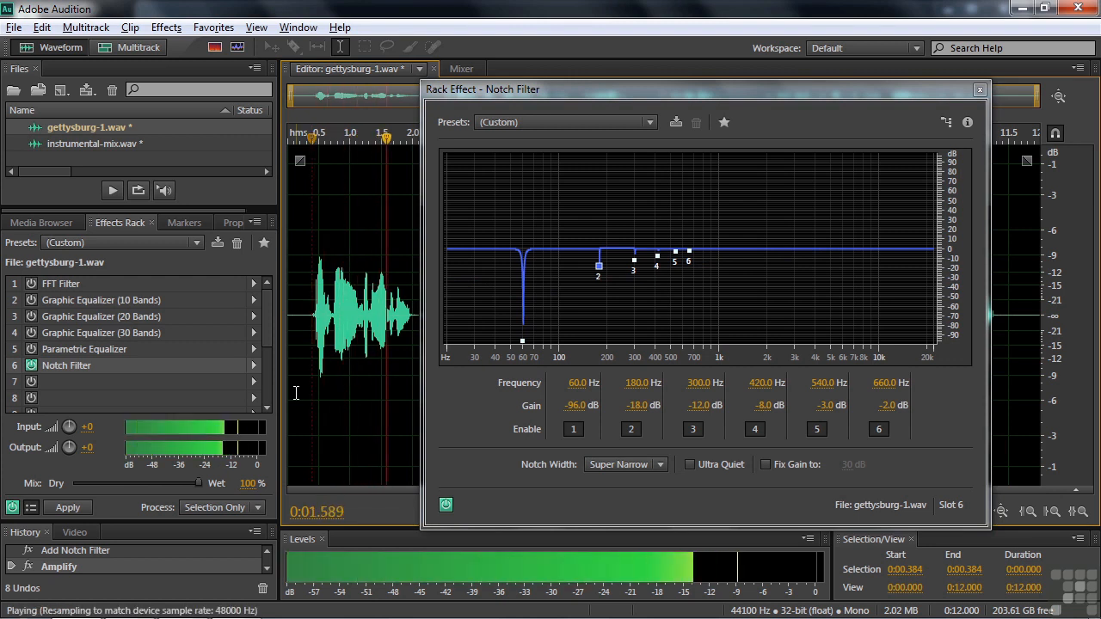
key(space)
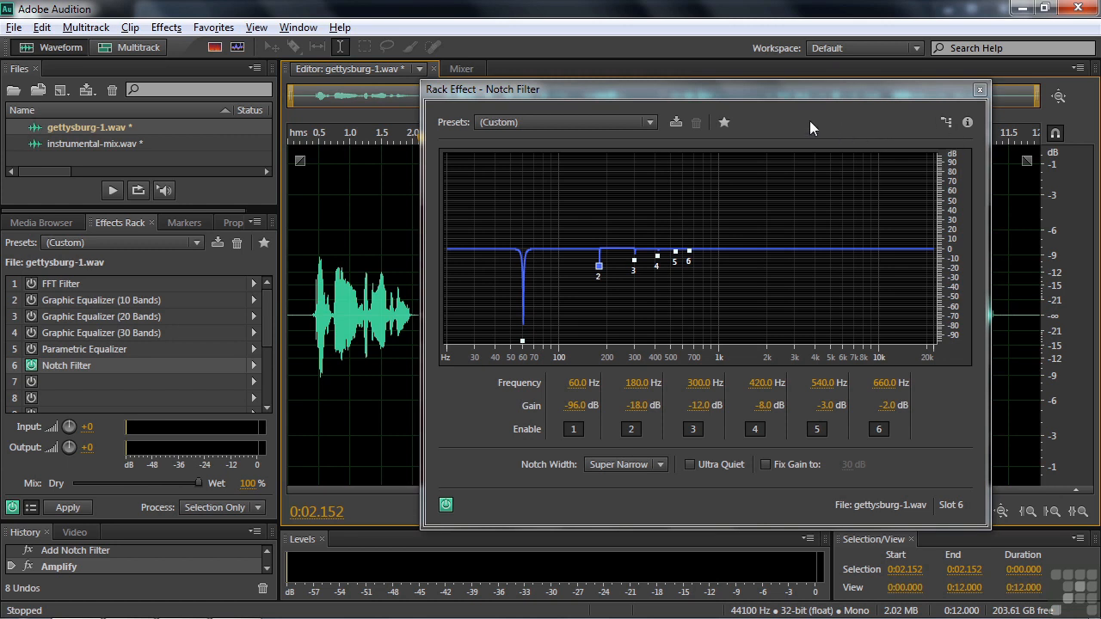
Look through the Notch Filter's presets without changing the current settings, and close its window.
click(649, 123)
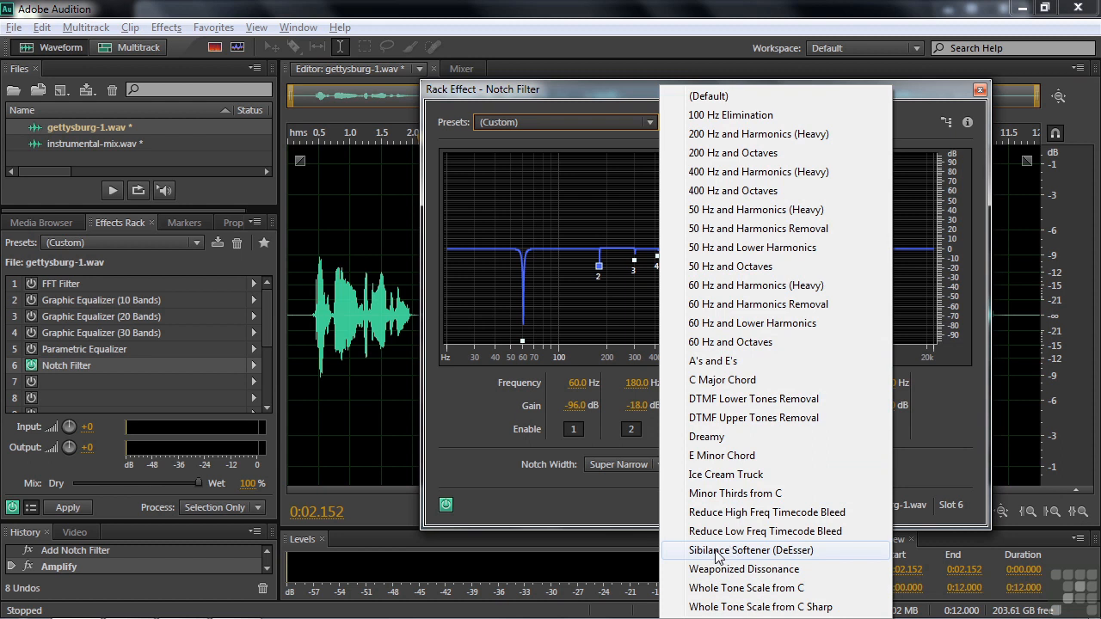
click(499, 464)
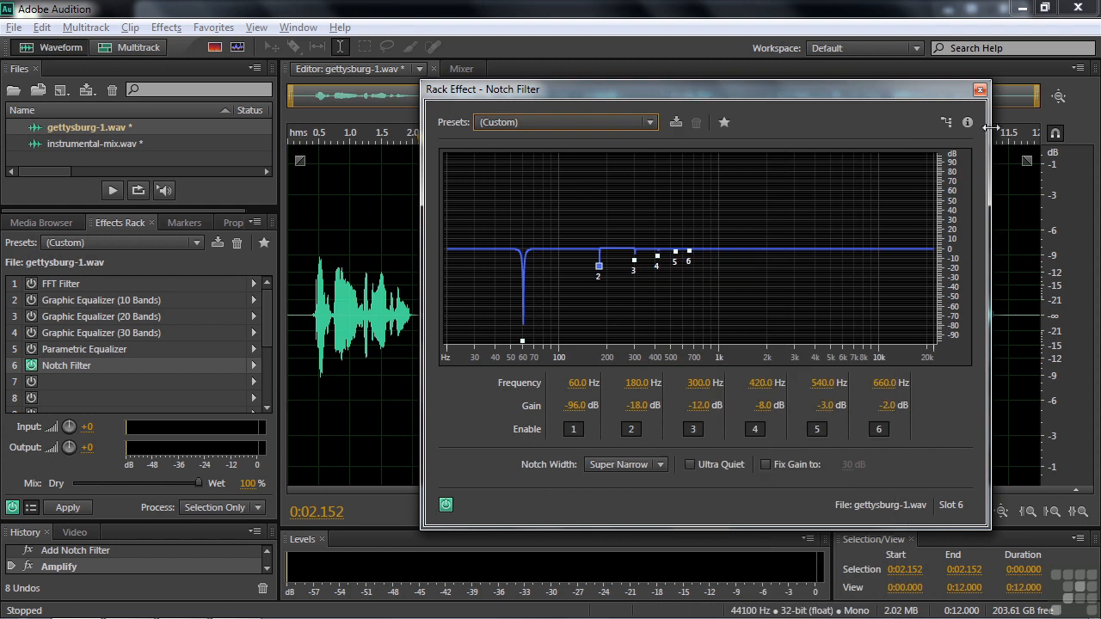
click(980, 90)
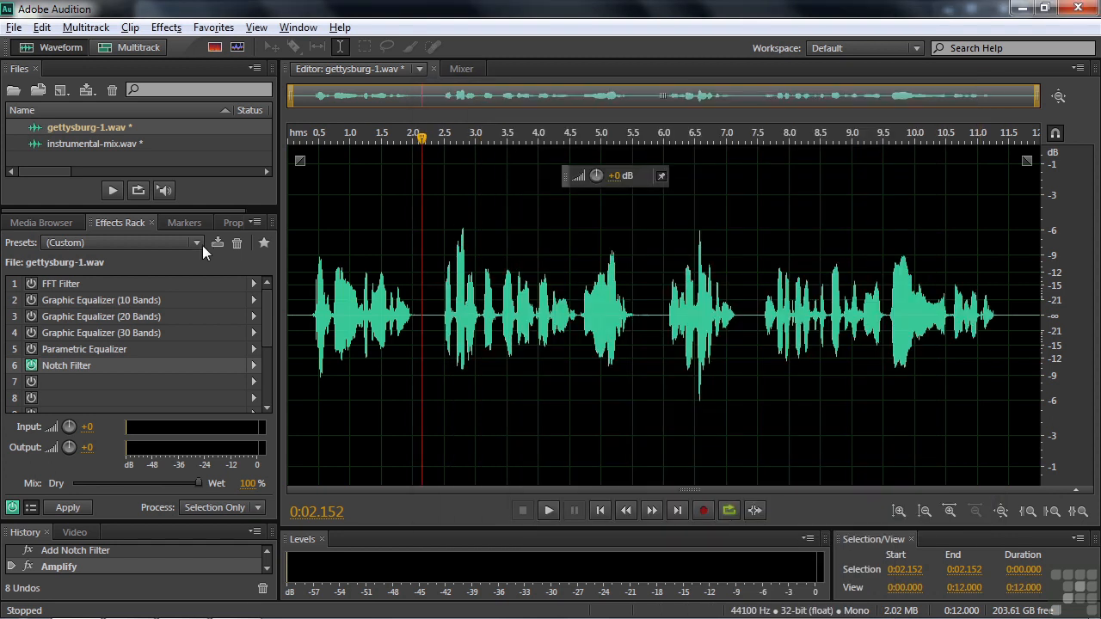
Open instrumental-mix.wav, activate its FFT Filter in place of the Parametric Equalizer, and keep only the FFT Filter's window open.
double_click(62, 144)
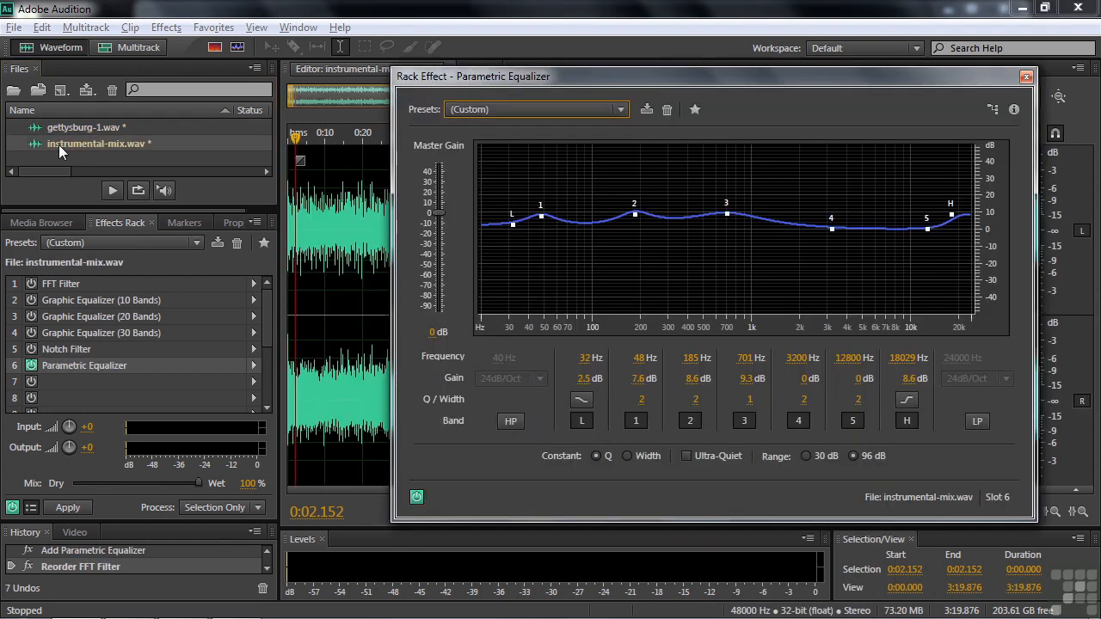
double_click(57, 284)
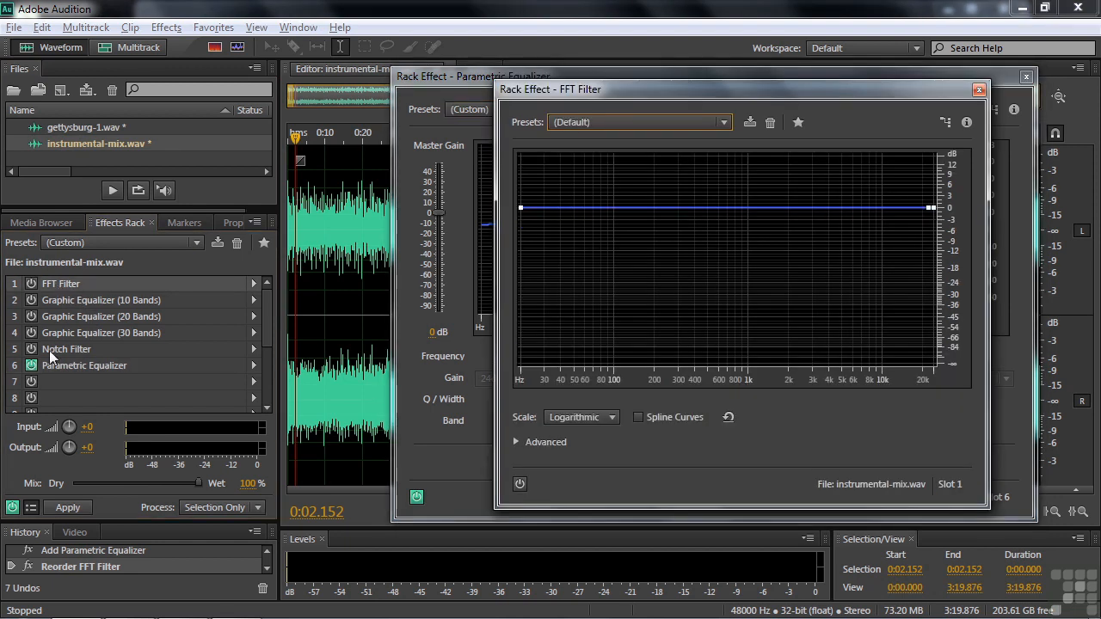
click(31, 366)
click(31, 283)
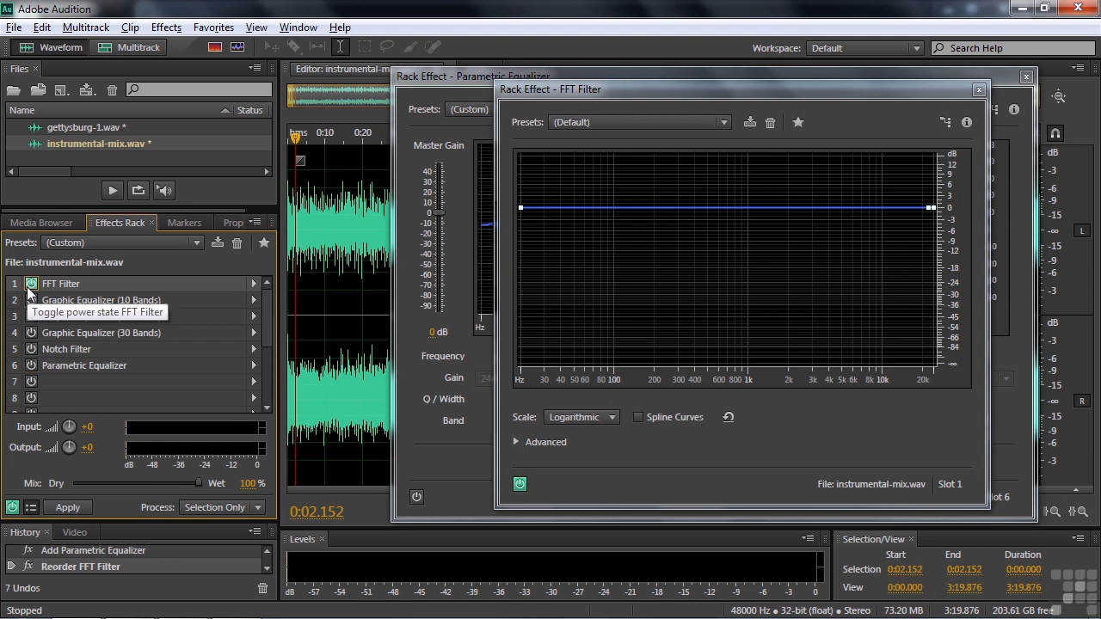
click(1026, 79)
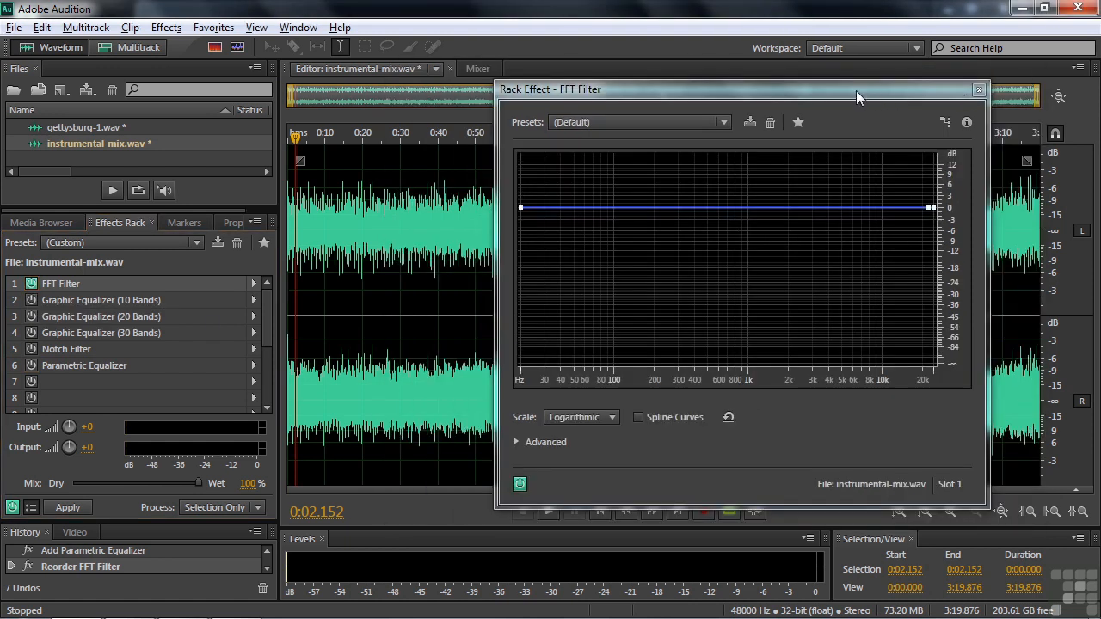
drag(868, 91, 797, 89)
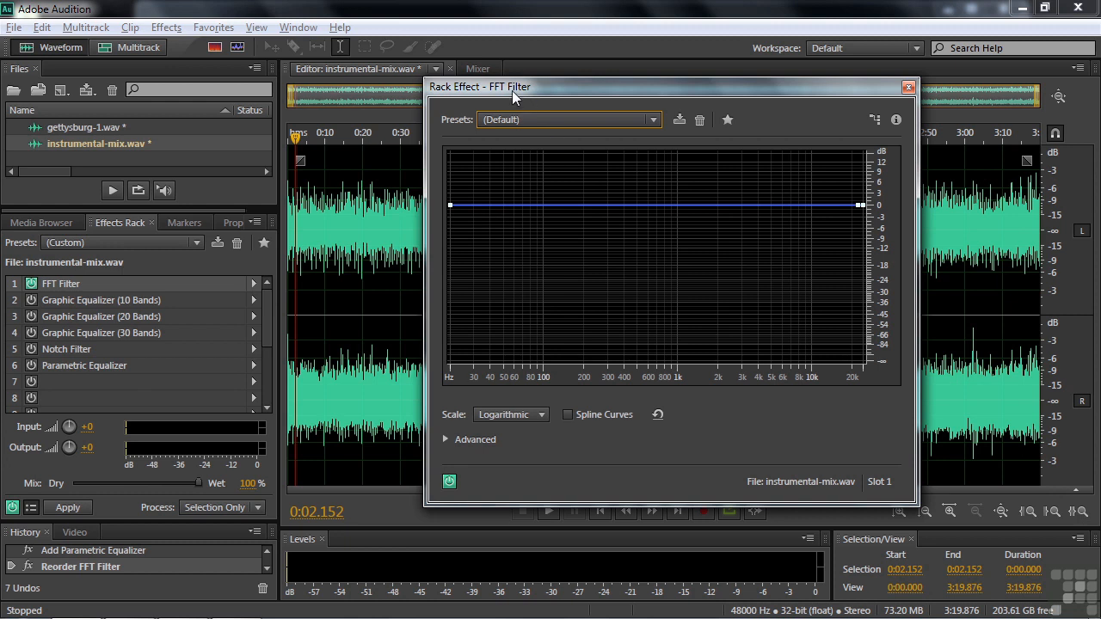
Load the FFT Filter's The Club Downstairs preset and play a few seconds of the mix.
click(655, 122)
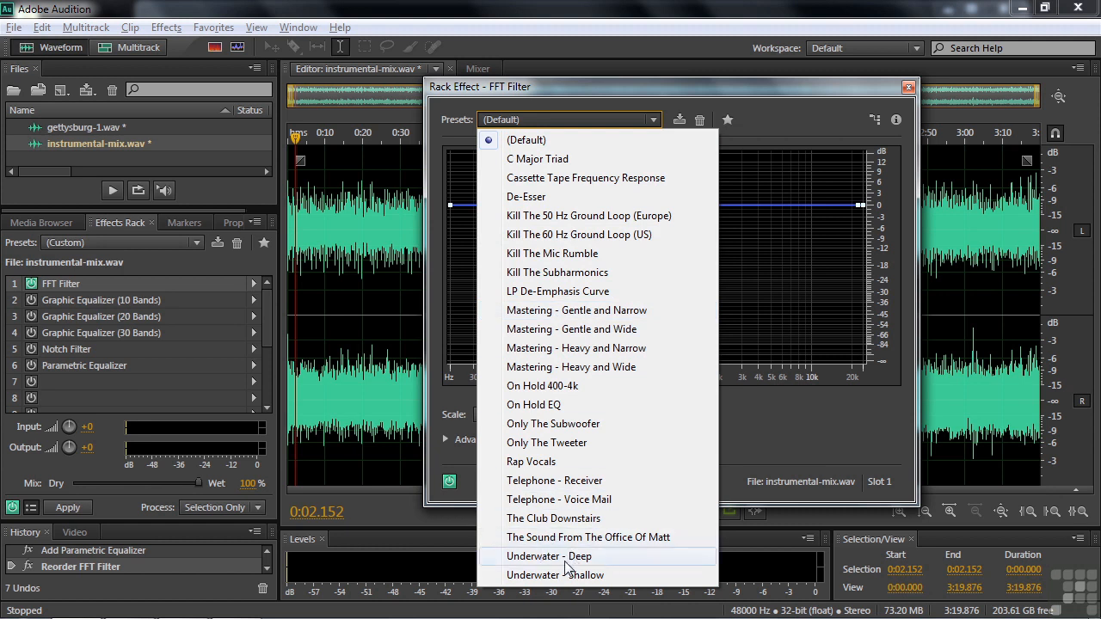
click(537, 519)
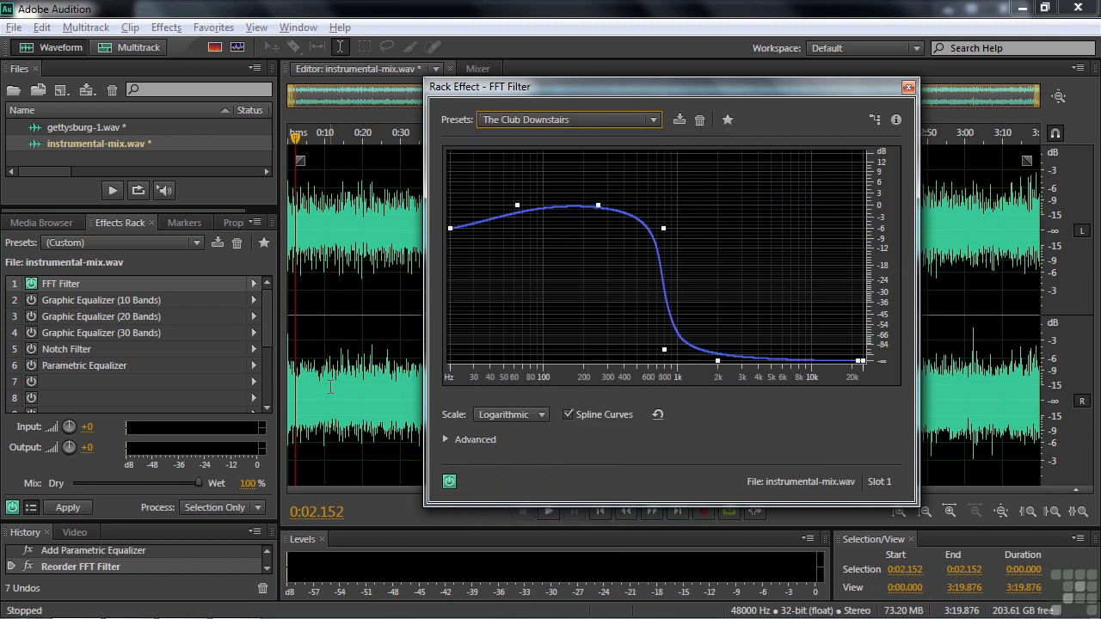
key(space)
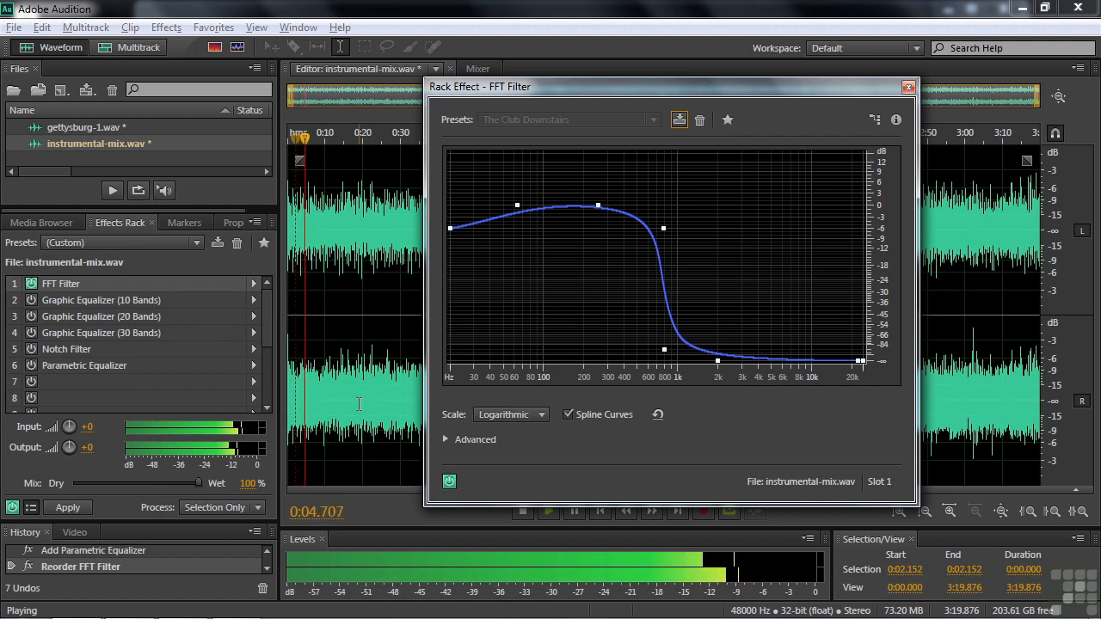
key(space)
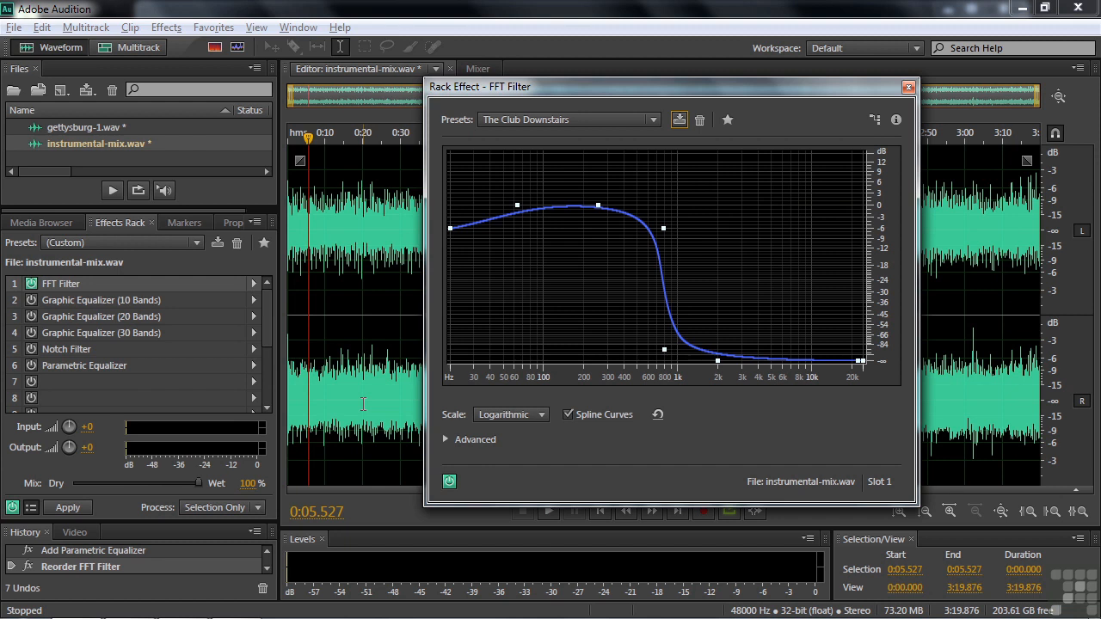
Load the (Default) preset and, during playback, raise the curve near 50 Hz and 9 kHz with a shallower point near 400 Hz.
click(655, 122)
click(560, 141)
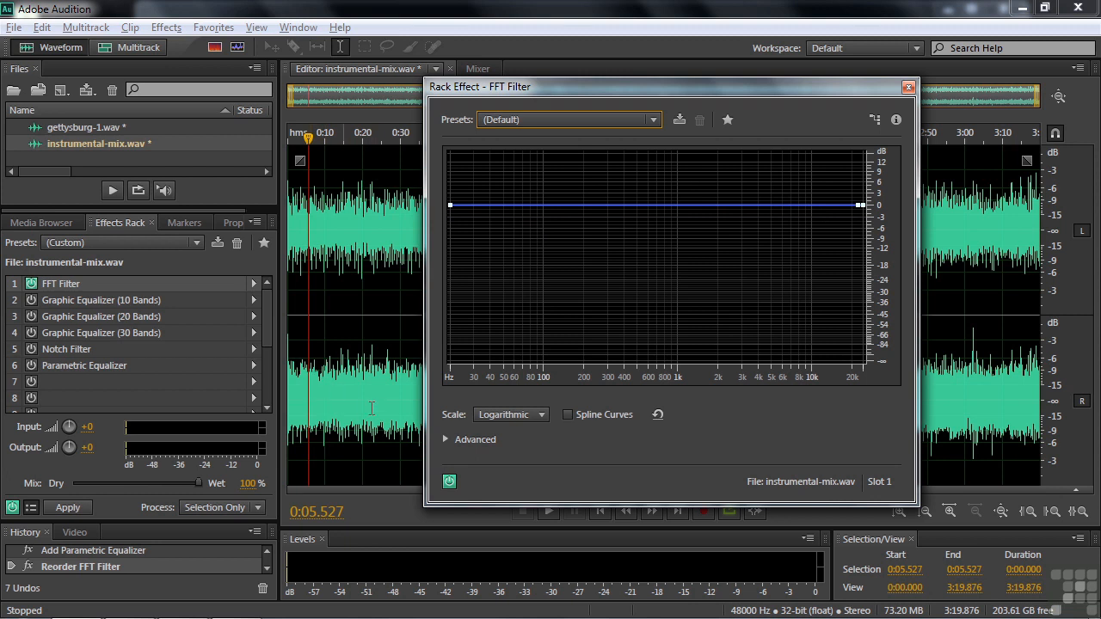
key(space)
click(465, 206)
drag(465, 206, 500, 177)
drag(625, 184, 623, 198)
click(804, 203)
mouse_move(804, 203)
mouse_down()
mouse_move(805, 186)
mouse_move(862, 189)
mouse_move(806, 182)
mouse_up()
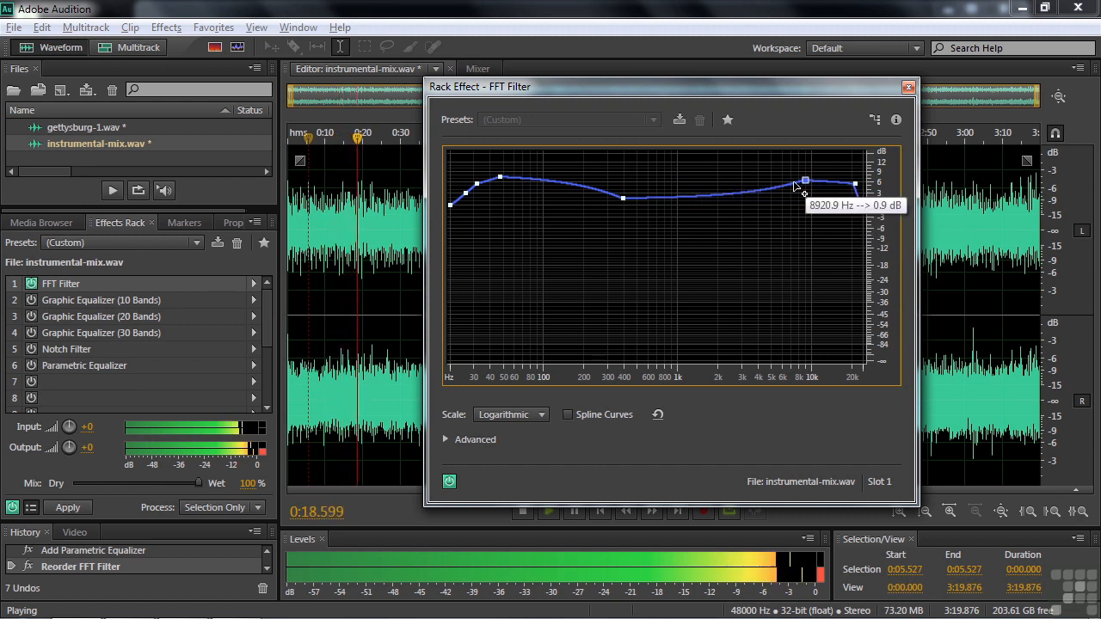
Pull the curve's midrange below 0 dB with points near 360 Hz and 2 kHz, and stop playback.
drag(720, 197, 721, 212)
drag(625, 201, 618, 224)
key(space)
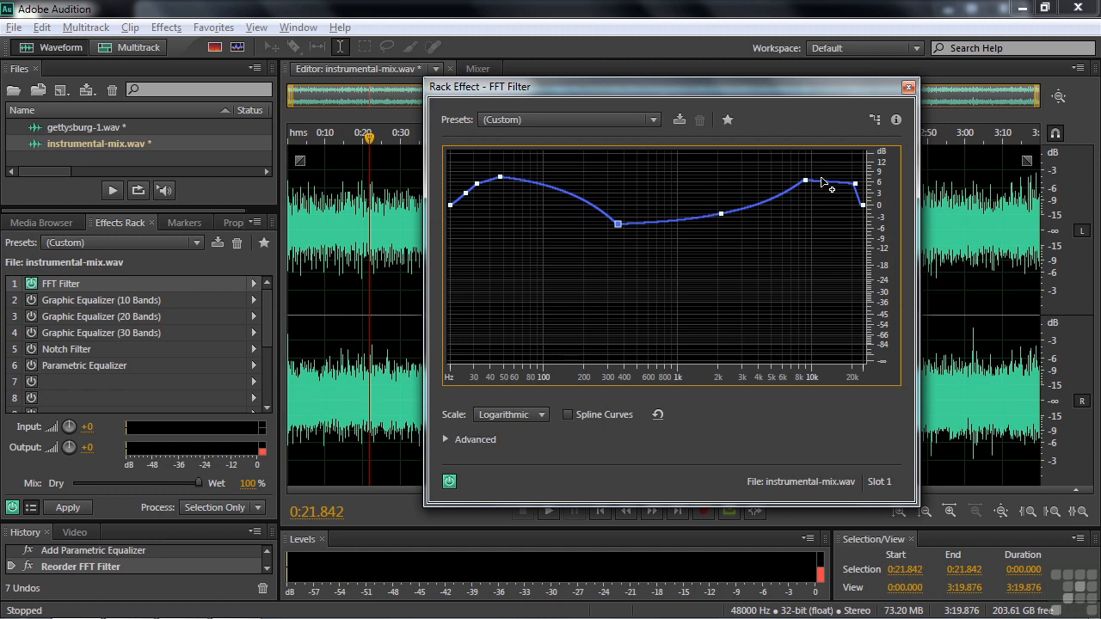
Turn on Spline Curves and add a raised point near 80 Hz to the low-frequency hump.
click(568, 416)
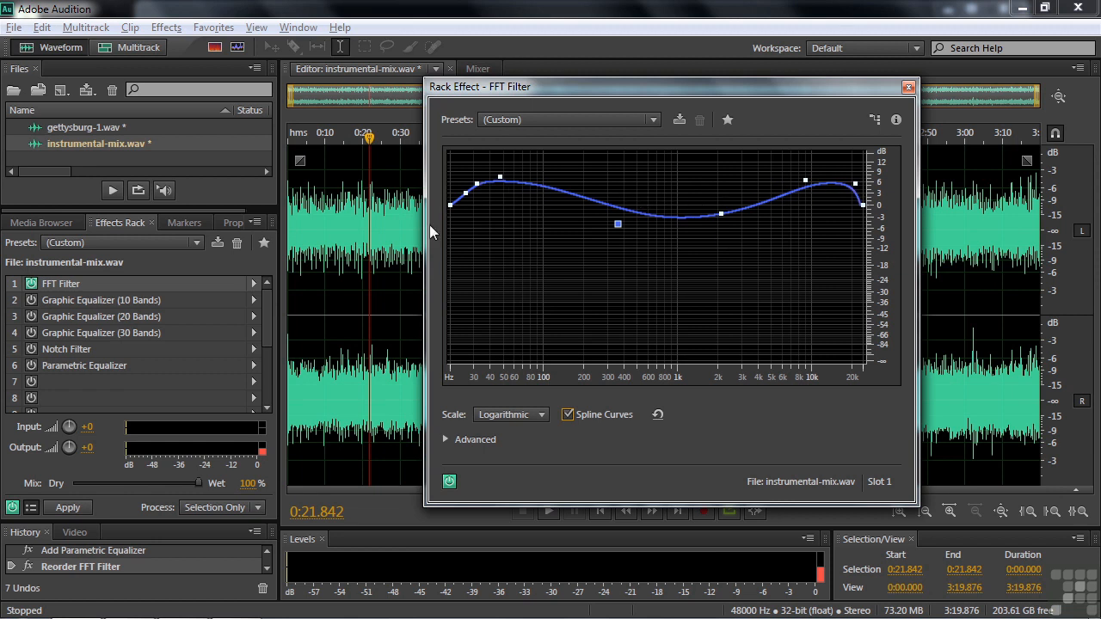
click(524, 185)
drag(524, 185, 527, 177)
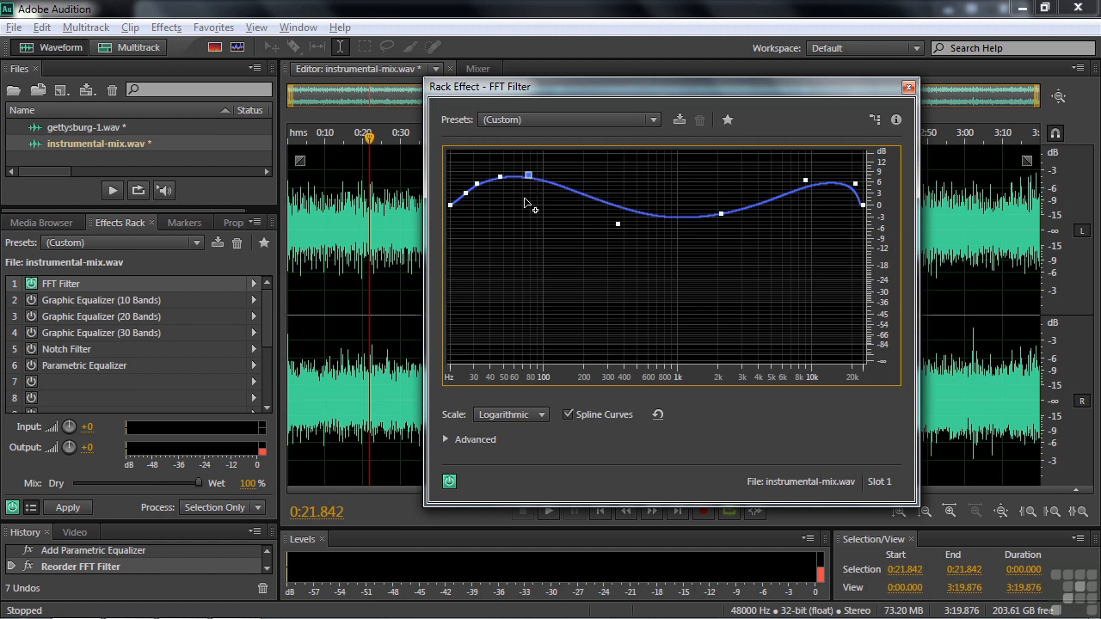
Reload the (Default) preset and shape a very narrow notch at about 60 Hz reaching the bottom of the graph.
click(654, 121)
click(559, 141)
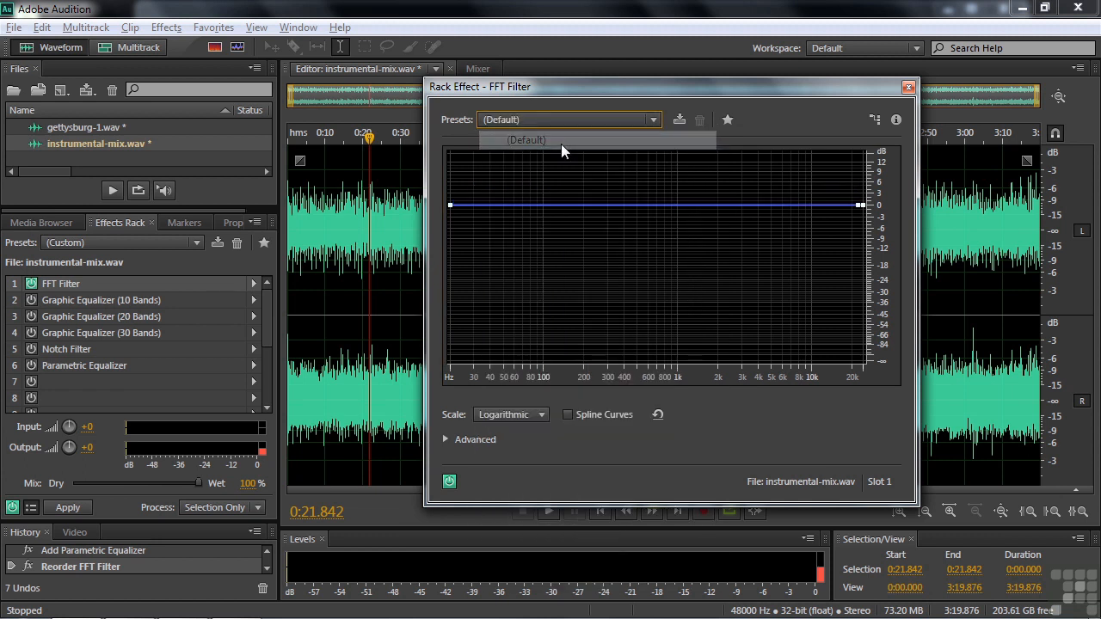
click(490, 205)
click(521, 207)
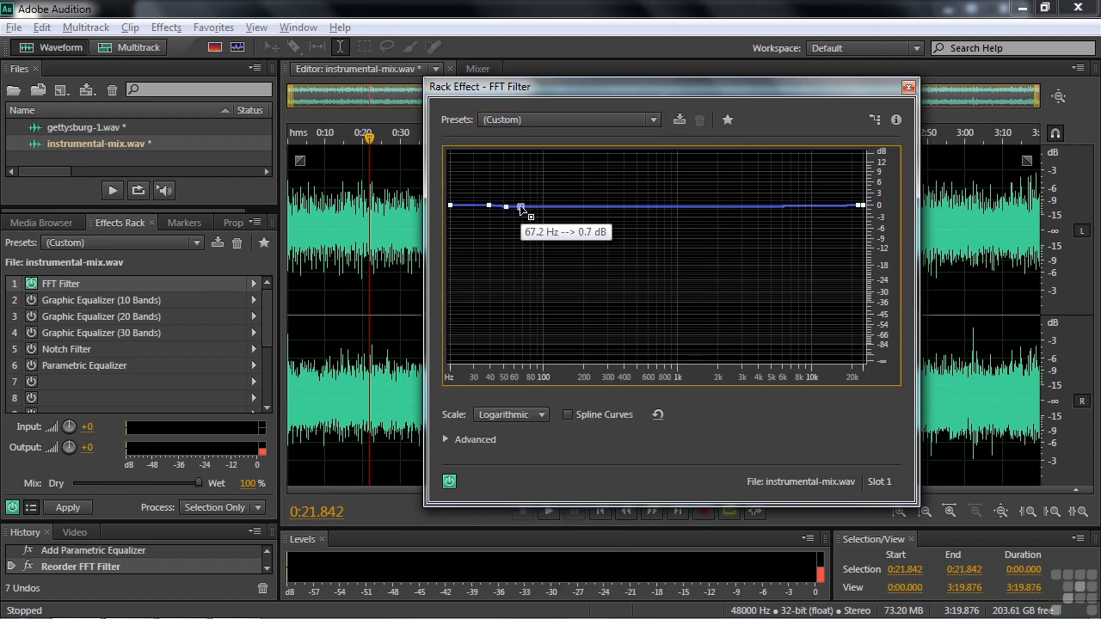
drag(494, 206, 520, 379)
mouse_move(525, 206)
mouse_down()
mouse_move(505, 206)
mouse_move(514, 207)
mouse_up()
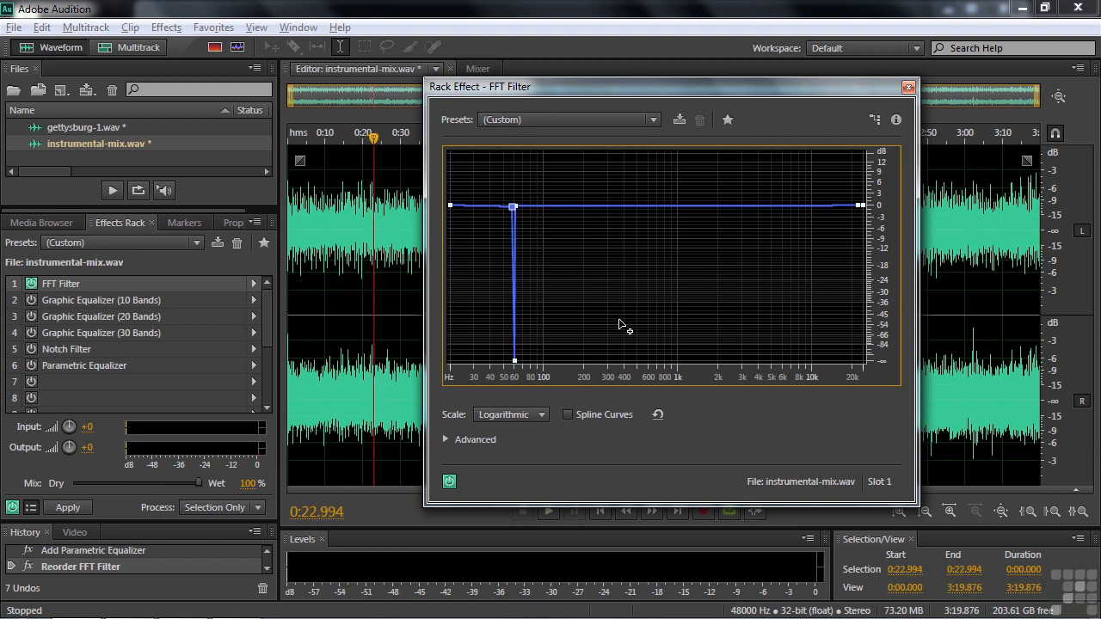
Switch to gettysburg-1.wav, open its FFT Filter and activate it in place of the Notch Filter.
double_click(59, 130)
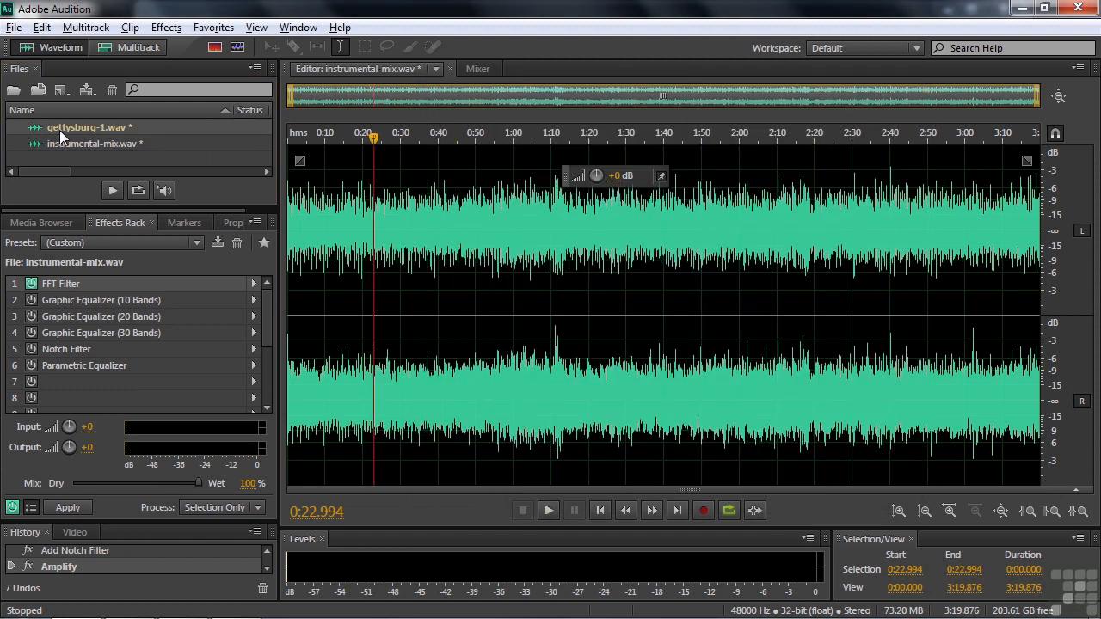
double_click(54, 280)
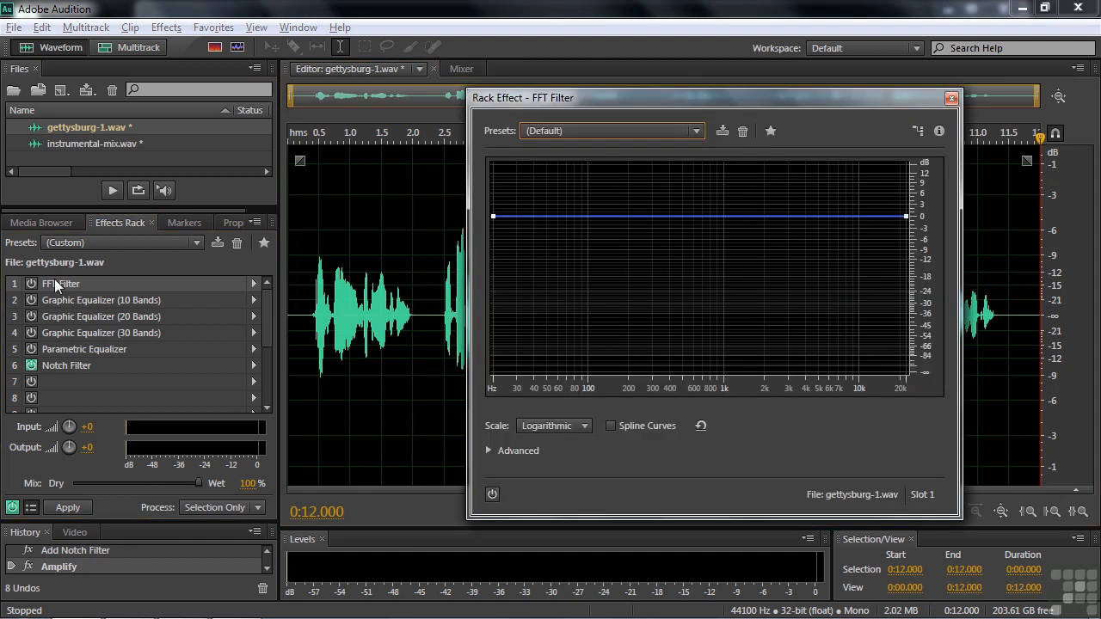
click(31, 283)
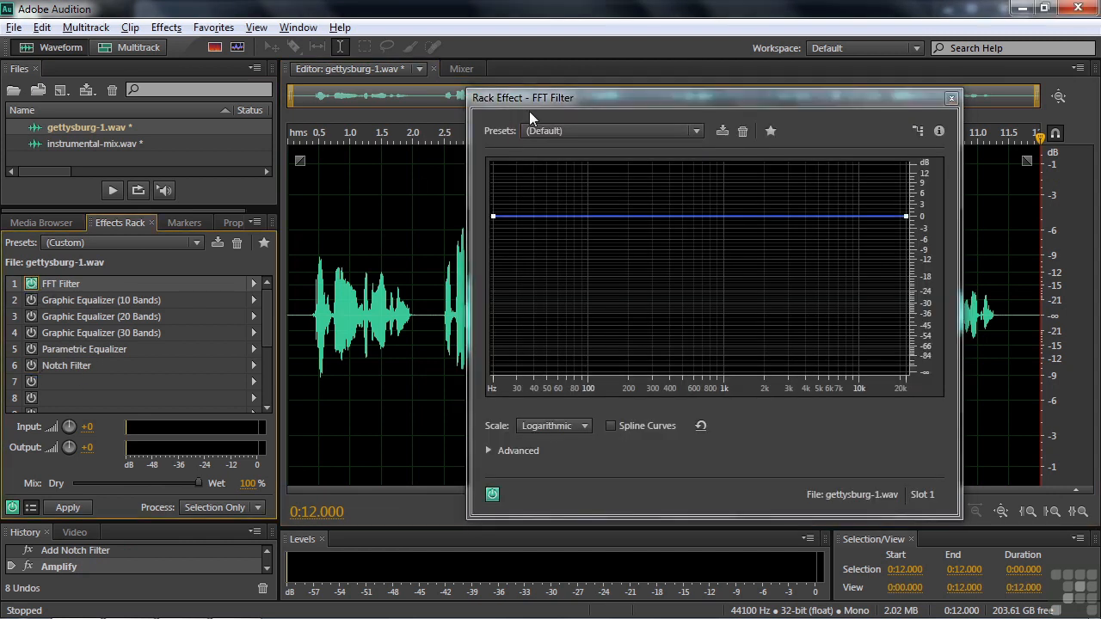
Load the Telephone - Voice Mail preset and play the narration from 0:00.500.
click(694, 131)
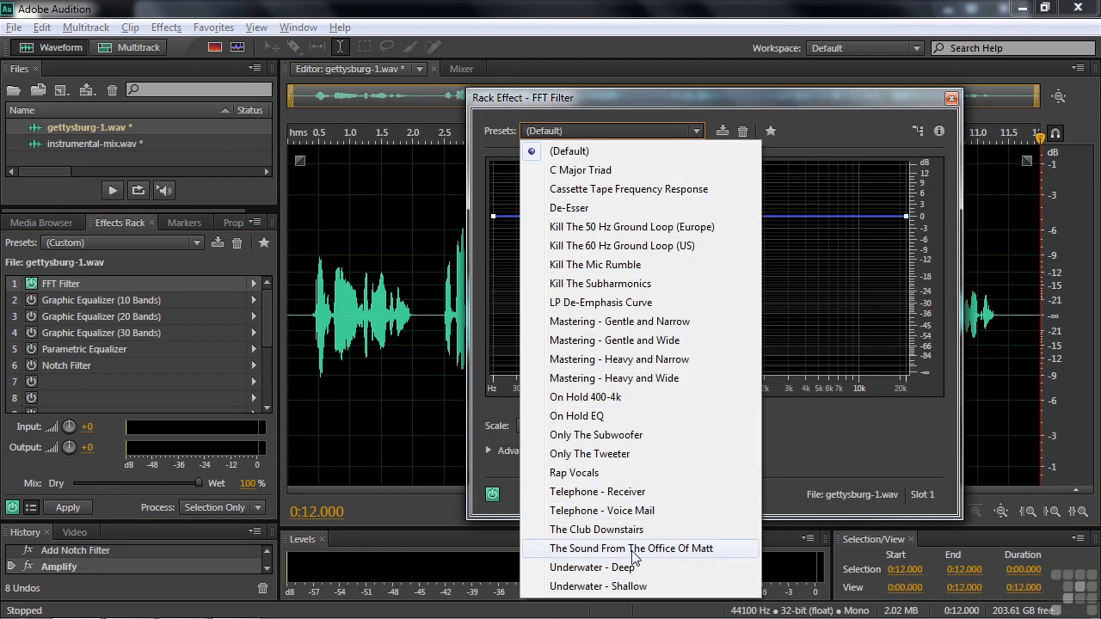
click(601, 511)
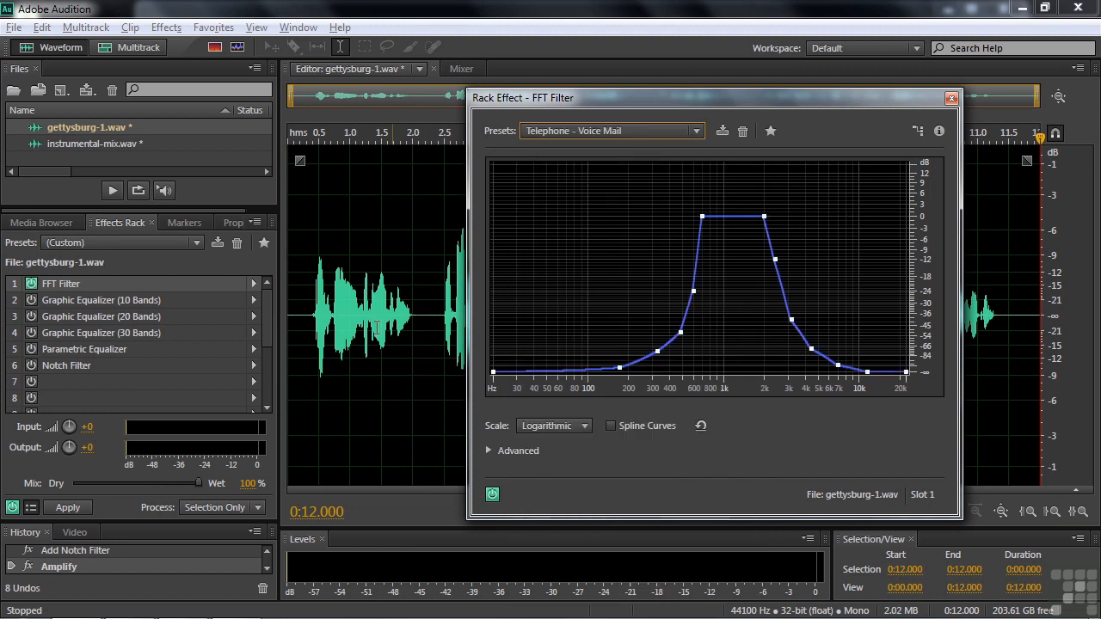
click(316, 322)
key(space)
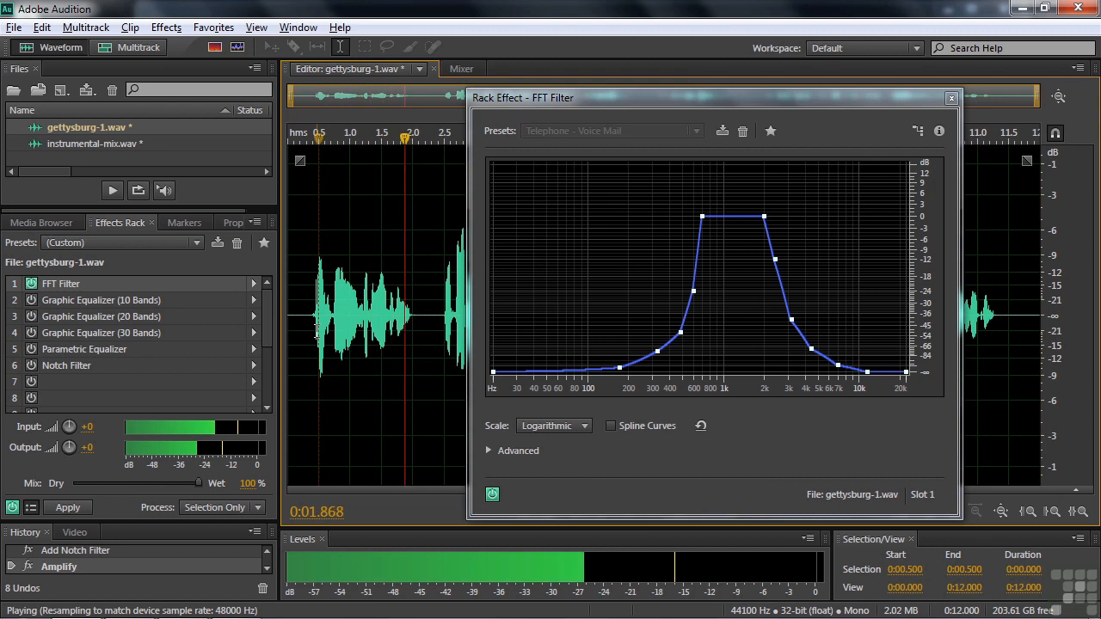
key(space)
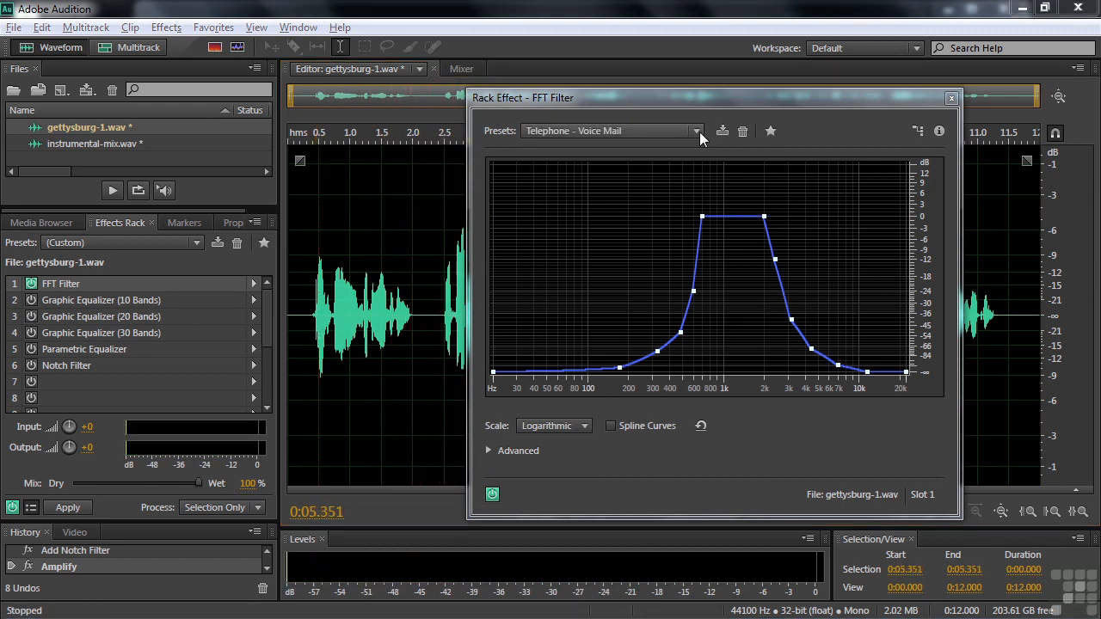
Load the Kill The Mic Rumble preset and play the narration briefly from 0:00.500.
click(696, 132)
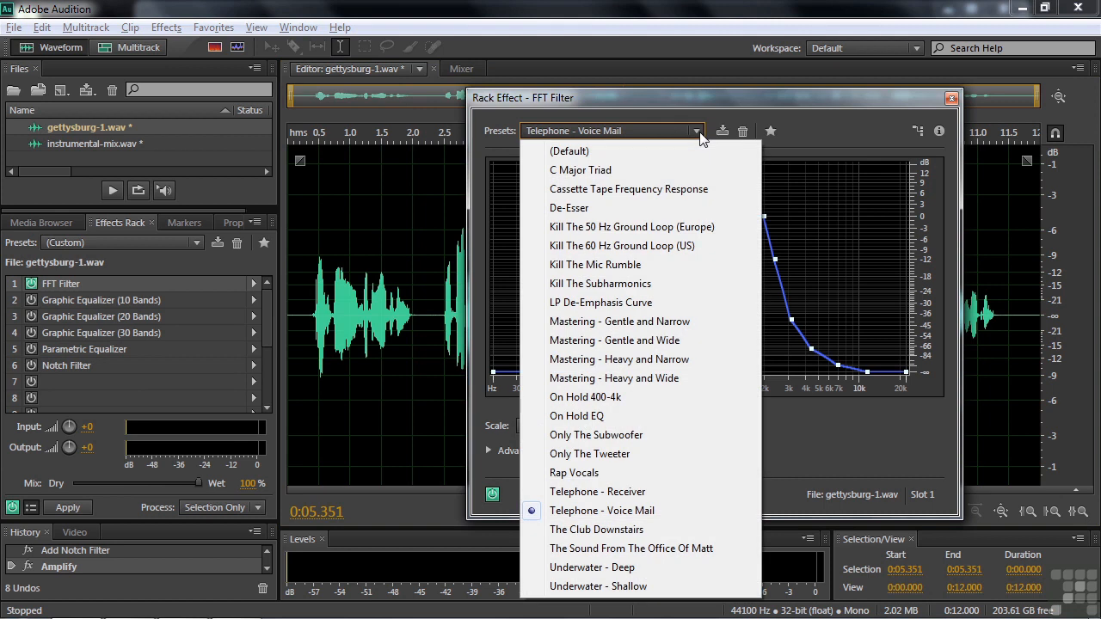
click(649, 266)
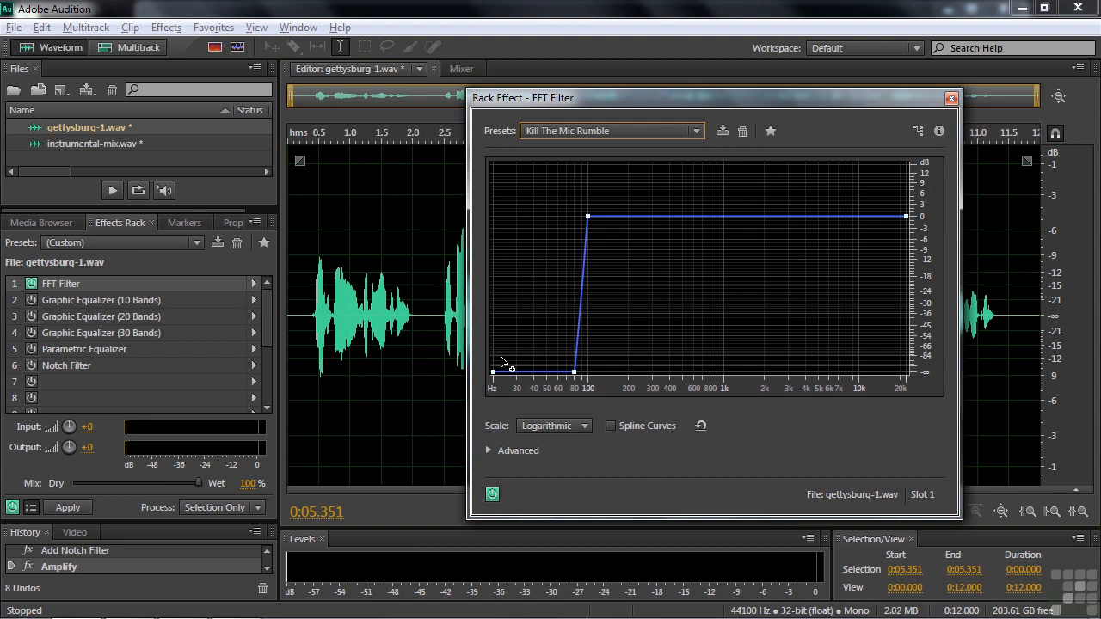
click(318, 312)
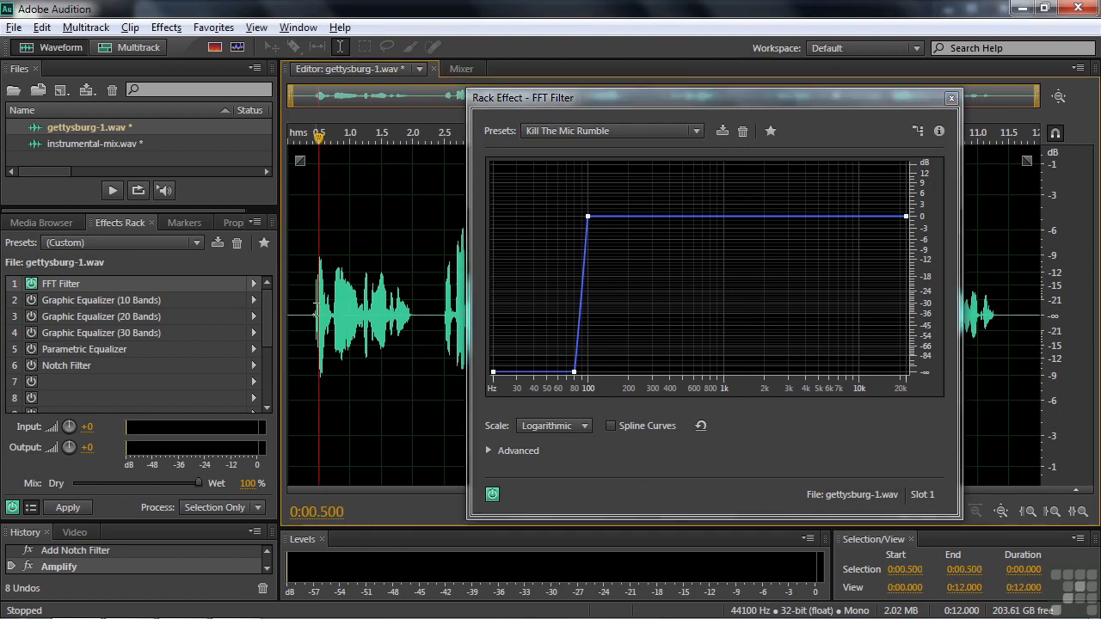
key(space)
key(space)
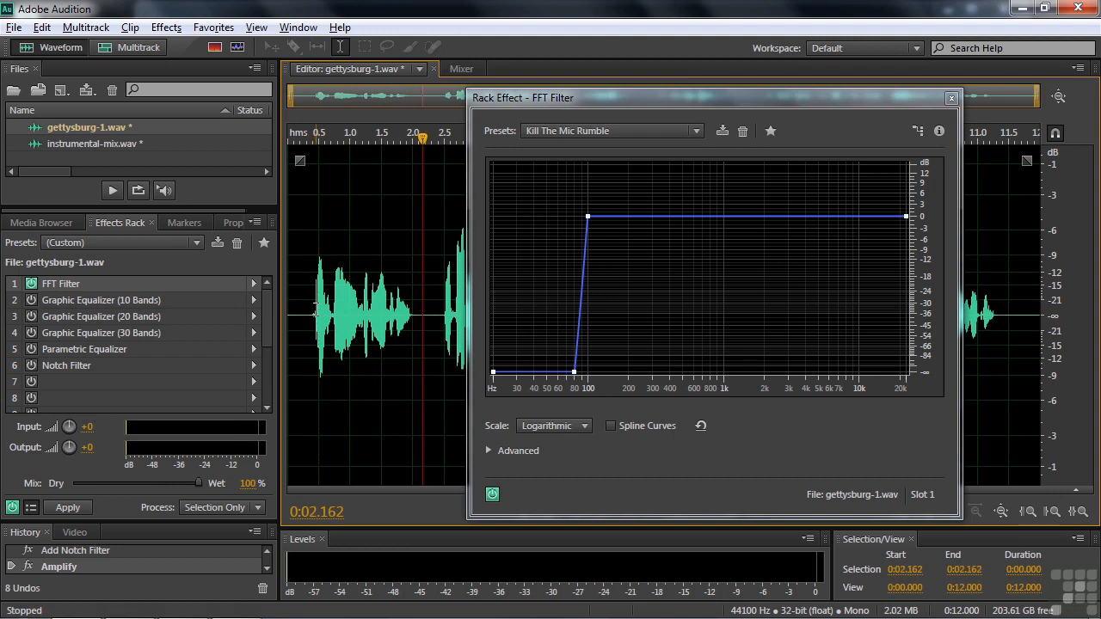